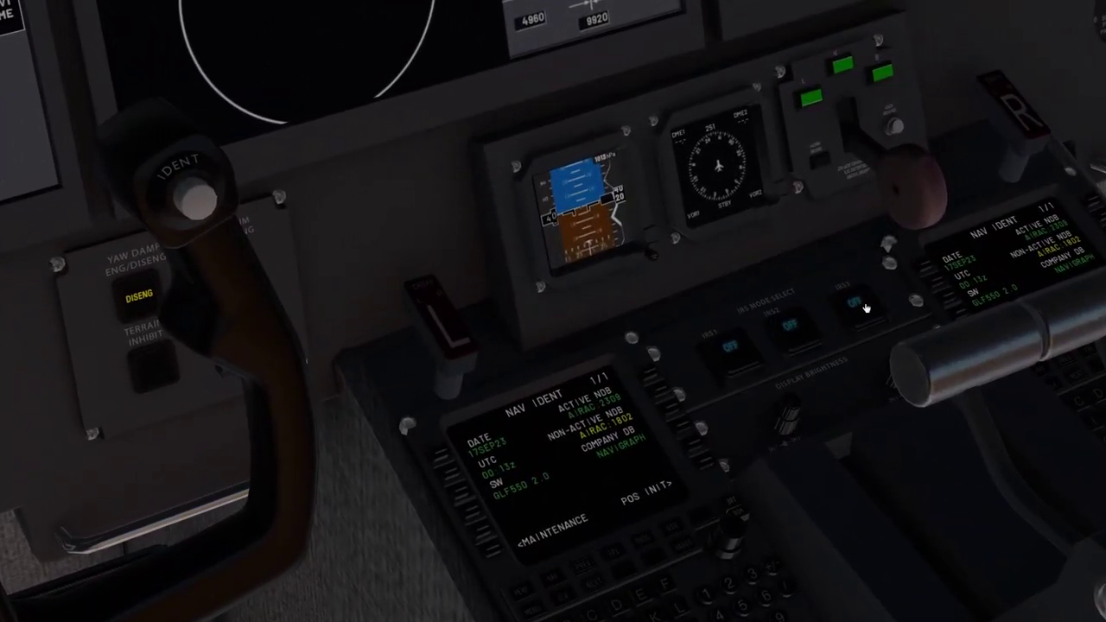
- Turn on IRS 1, 2 and 3 and load the GPS 1 position as the reference position
left_click(863, 306)
left_click(789, 326)
left_click(724, 347)
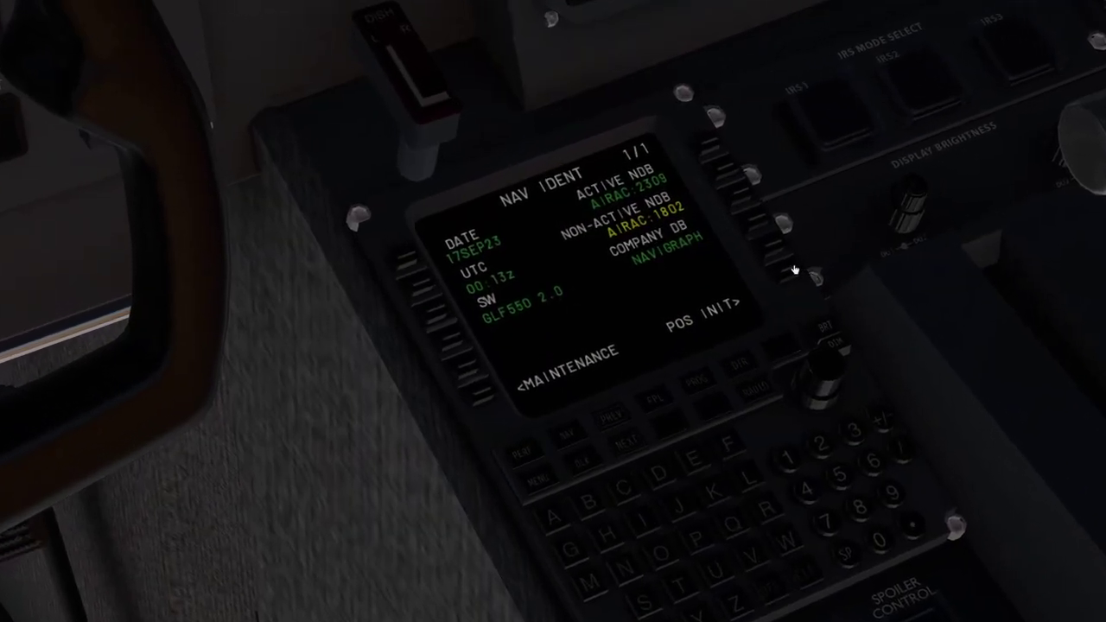
left_click(794, 270)
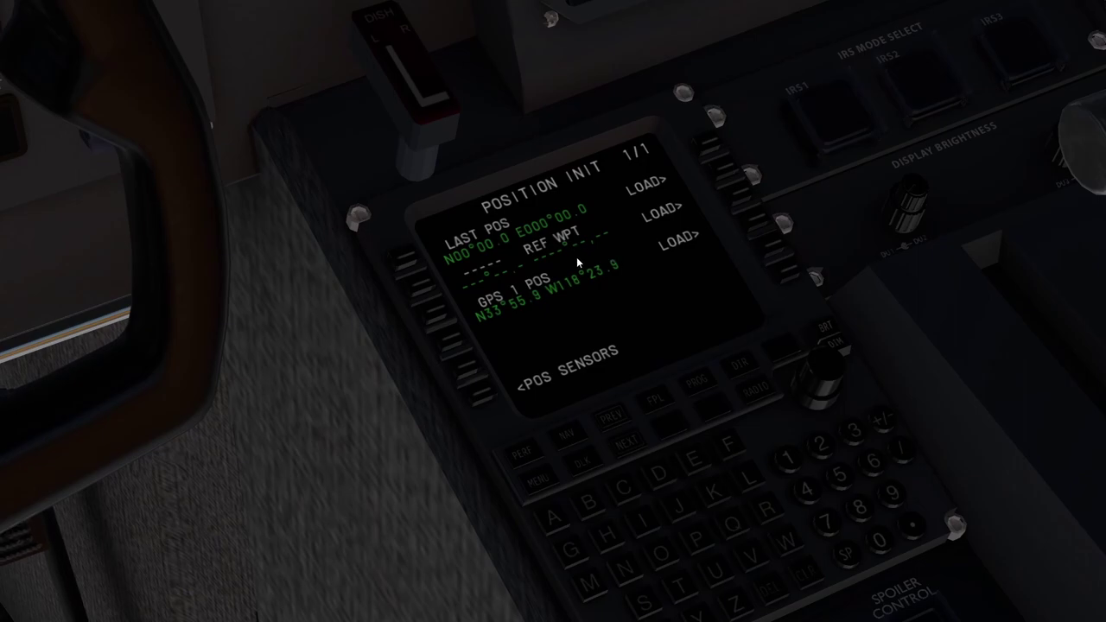
left_click(669, 237)
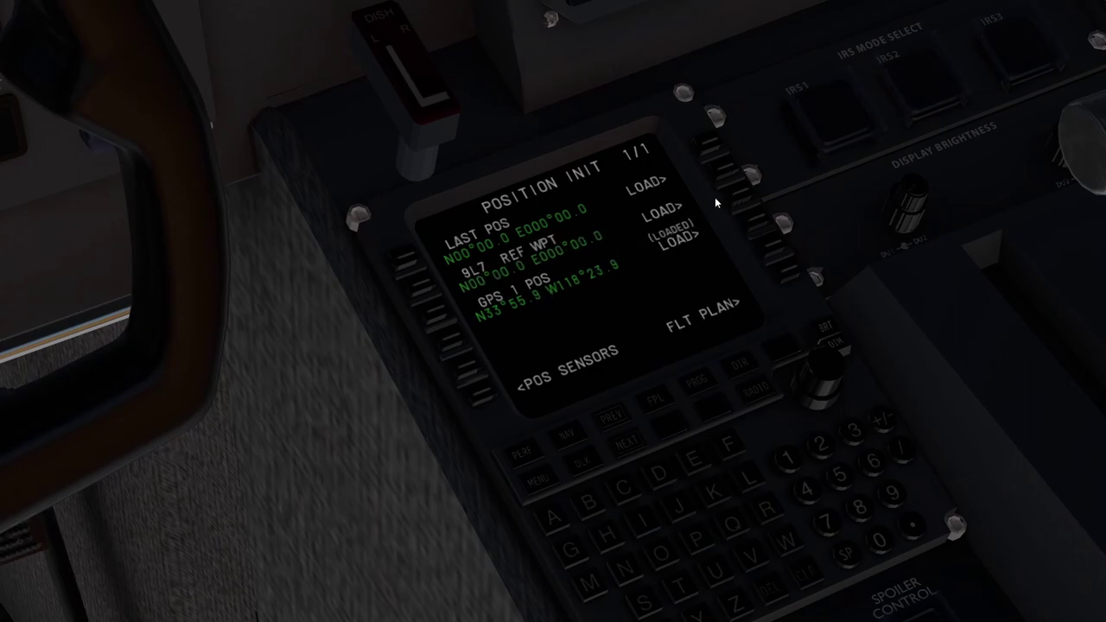
- Set KLAX as the active flight plan origin
left_click(789, 271)
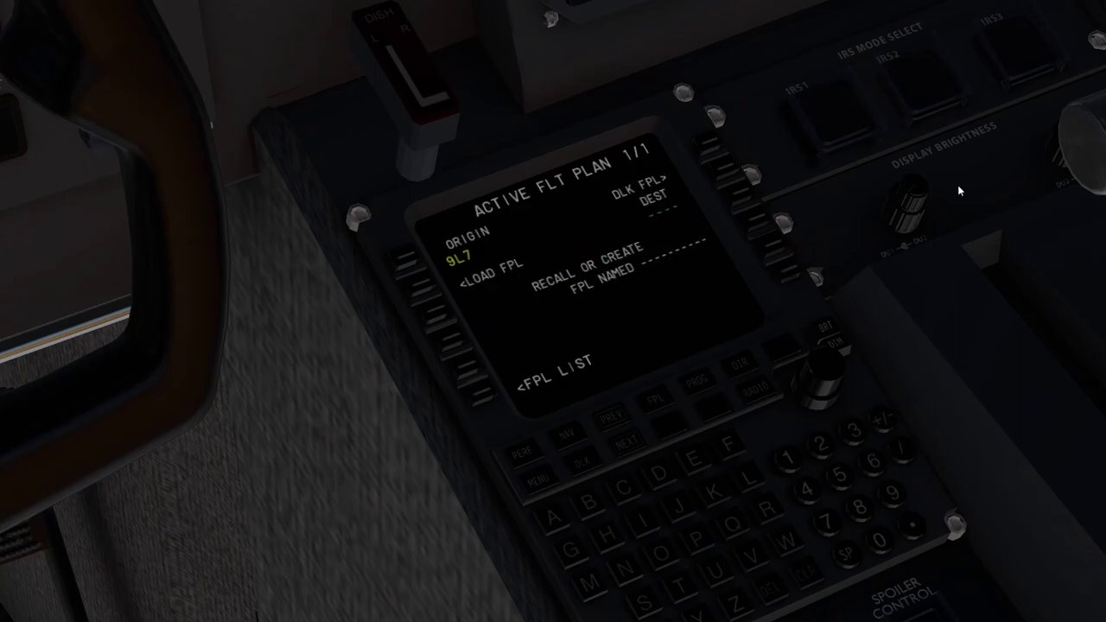
left_click(717, 491)
left_click(751, 481)
left_click(563, 518)
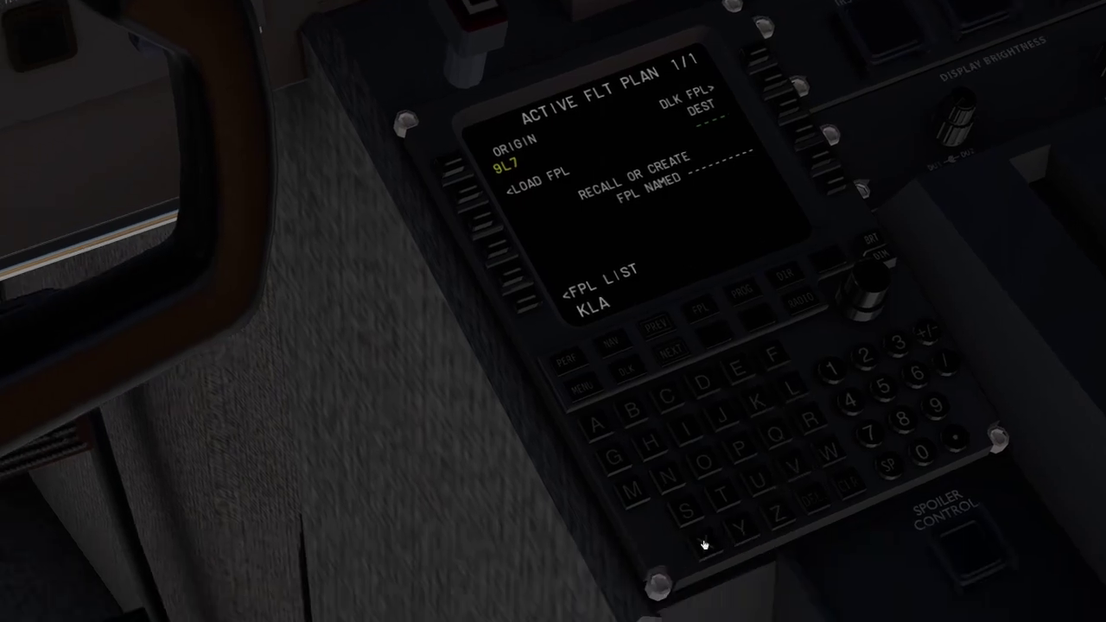
left_click(704, 544)
left_click(455, 172)
- Set KBFI as the flight plan destination
left_click(752, 399)
left_click(639, 408)
left_click(774, 357)
left_click(763, 99)
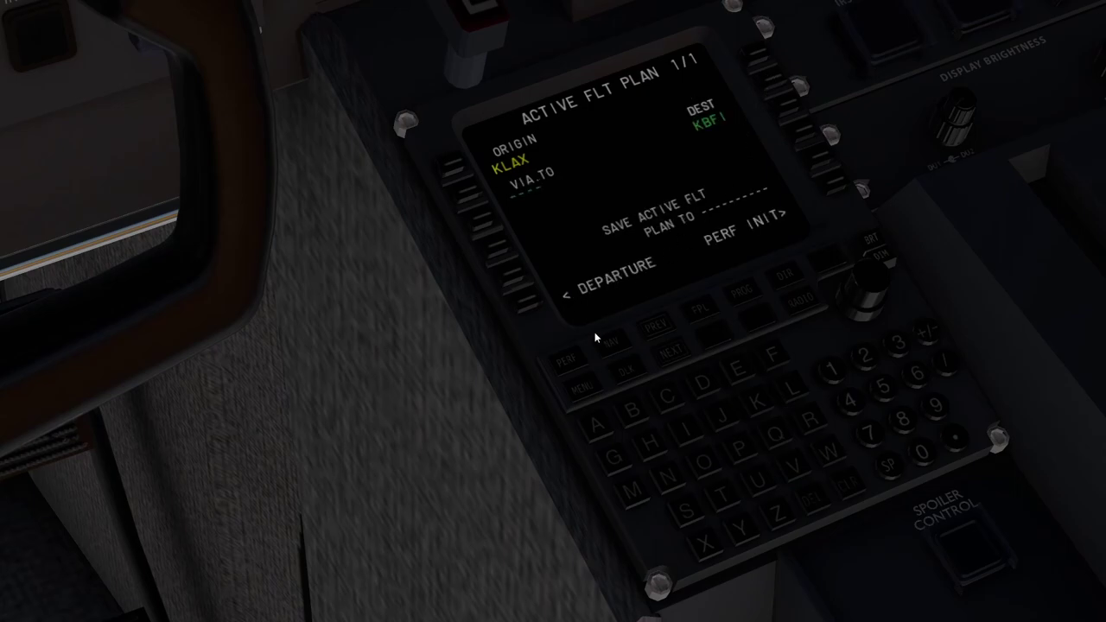
- Select KLAX runway 24, the SUMMR2 departure and the SCTRR transition
left_click(523, 304)
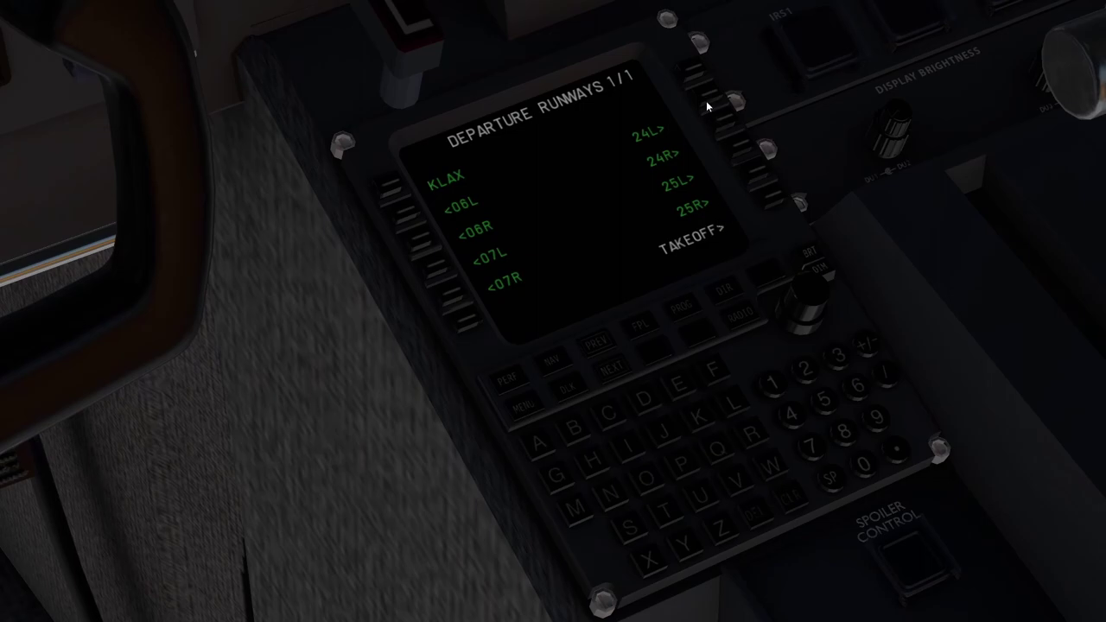
left_click(704, 95)
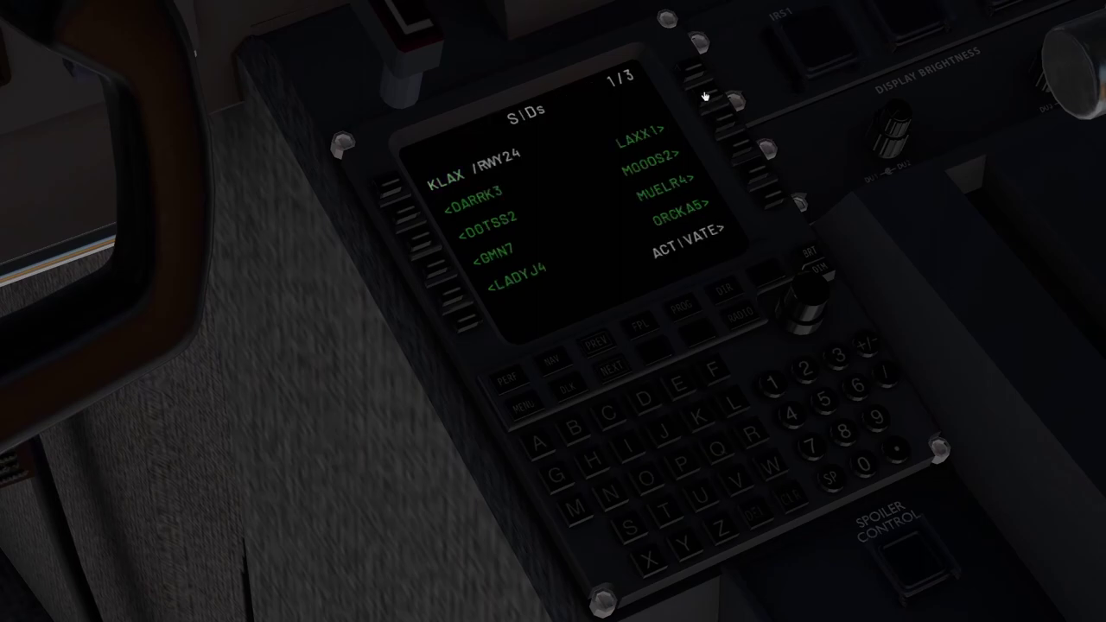
left_click(612, 372)
left_click(746, 144)
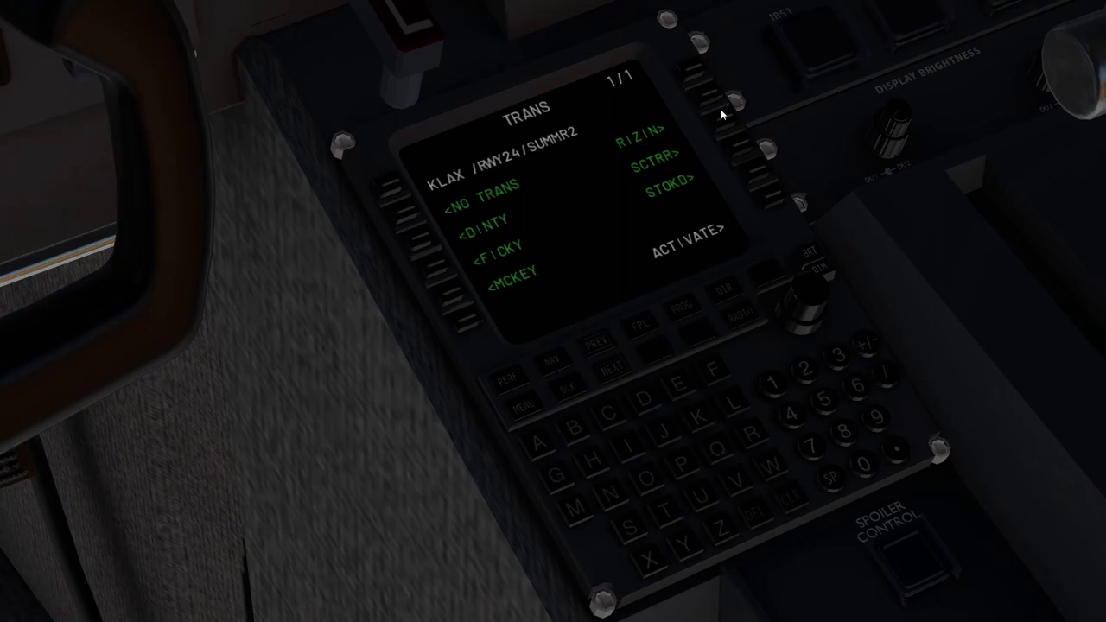
left_click(721, 110)
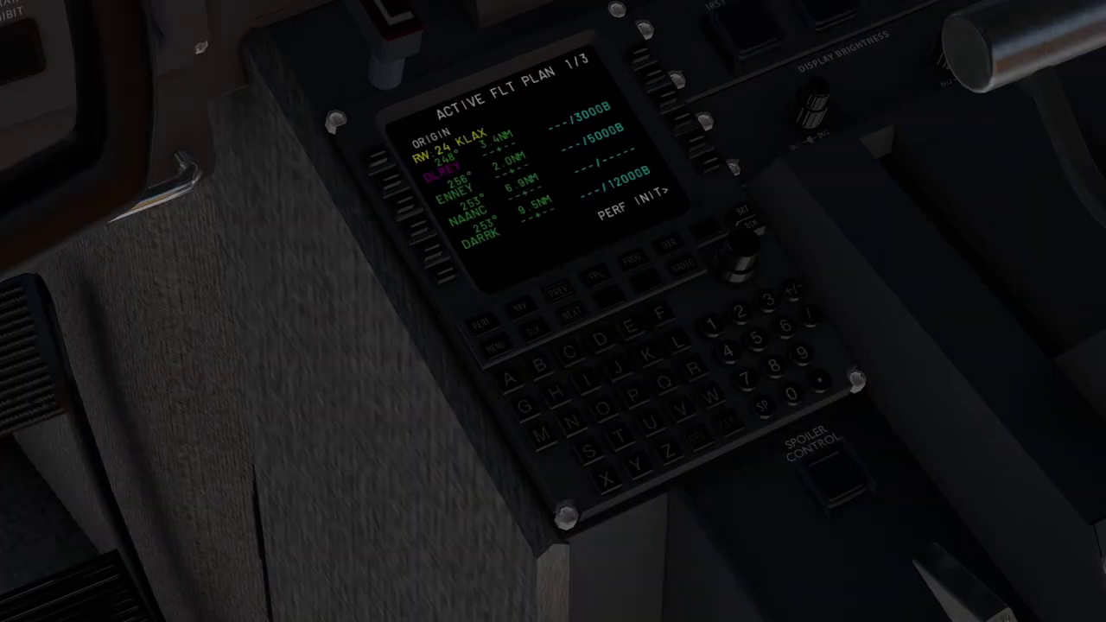
- On the last flight plan page, insert SNS and then RBL after SCTRR
double_click(566, 313)
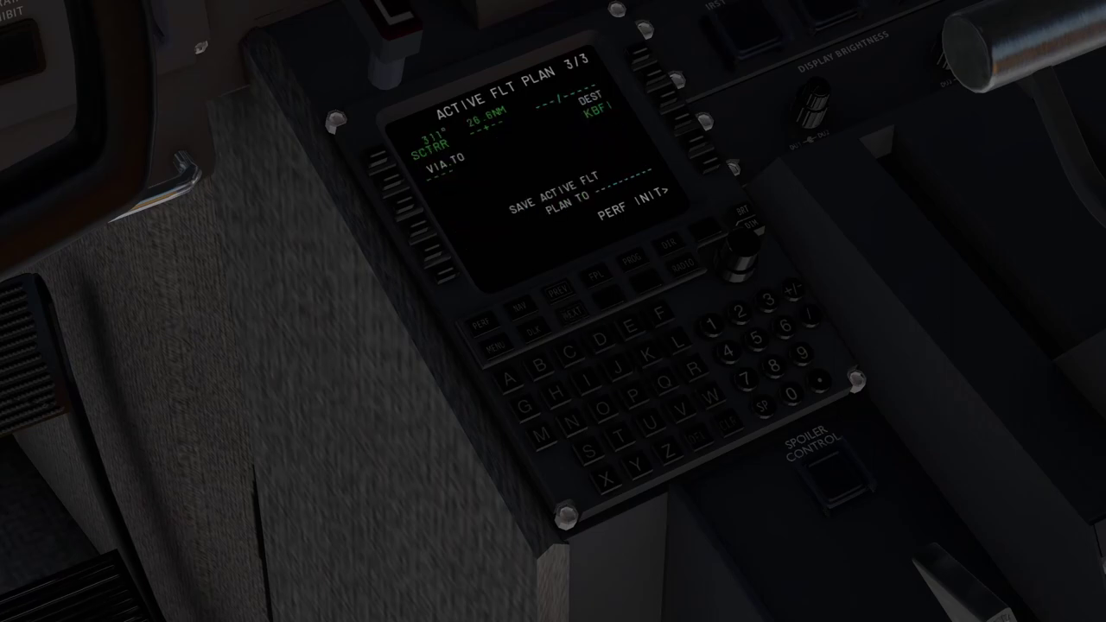
left_click(588, 447)
left_click(571, 420)
left_click(584, 445)
left_click(406, 248)
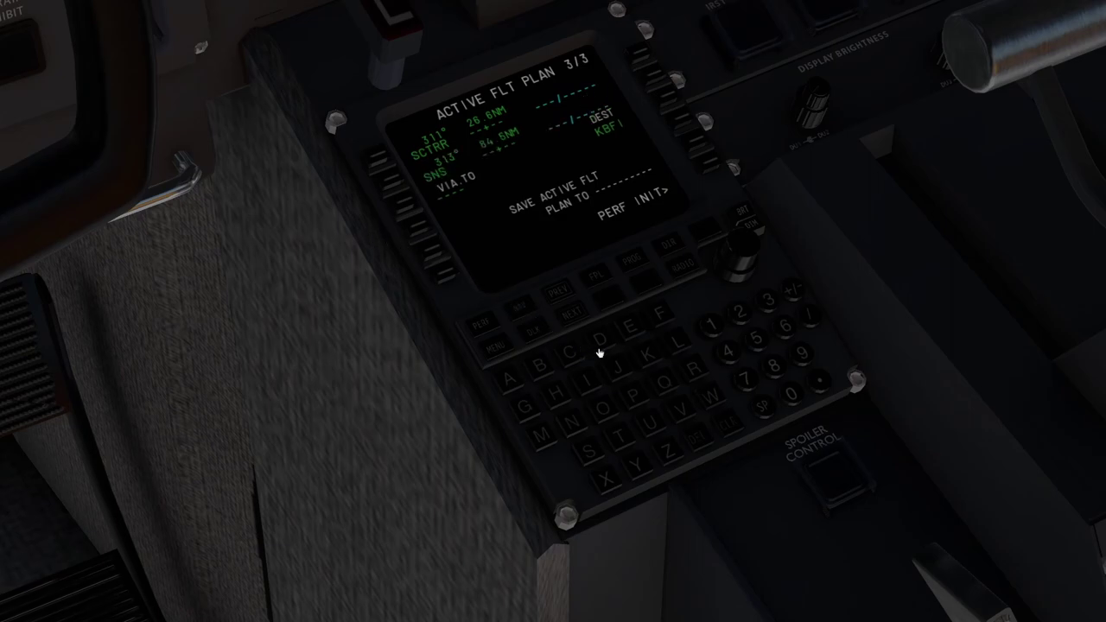
left_click(688, 369)
left_click(546, 356)
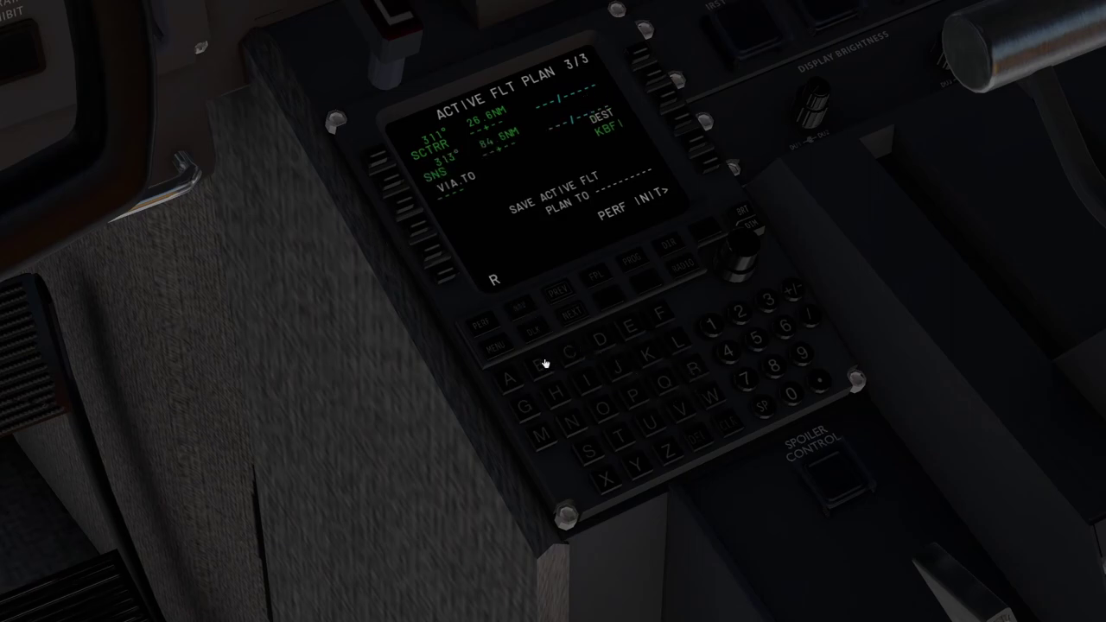
left_click(680, 343)
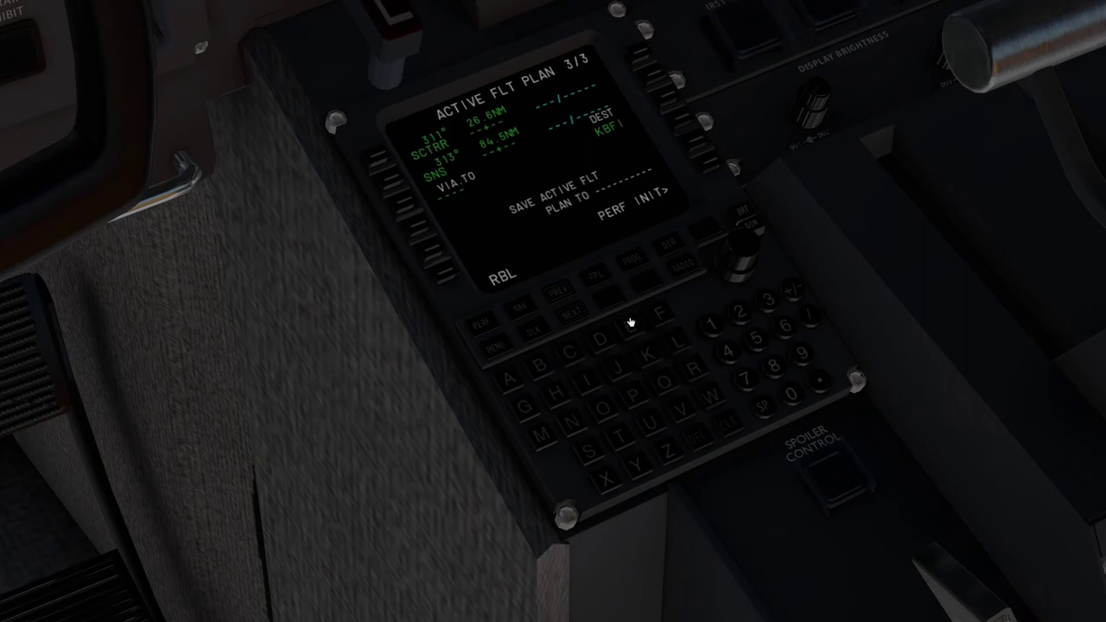
left_click(407, 206)
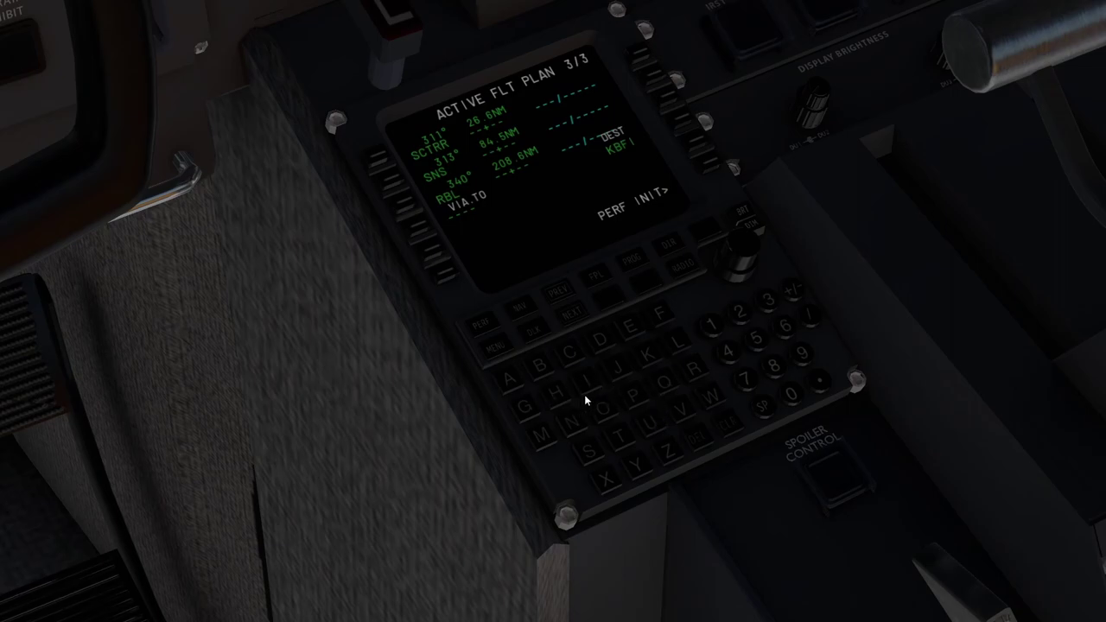
- Add BTG to the end of the route, choosing the correct BTG match
left_click(537, 370)
left_click(613, 435)
left_click(523, 403)
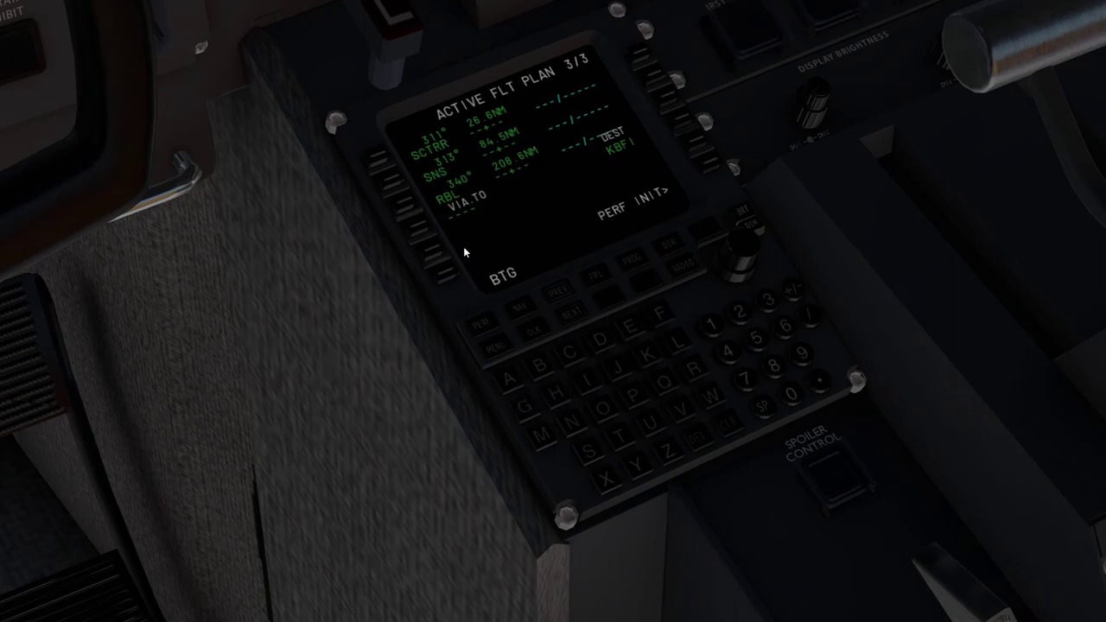
left_click(414, 219)
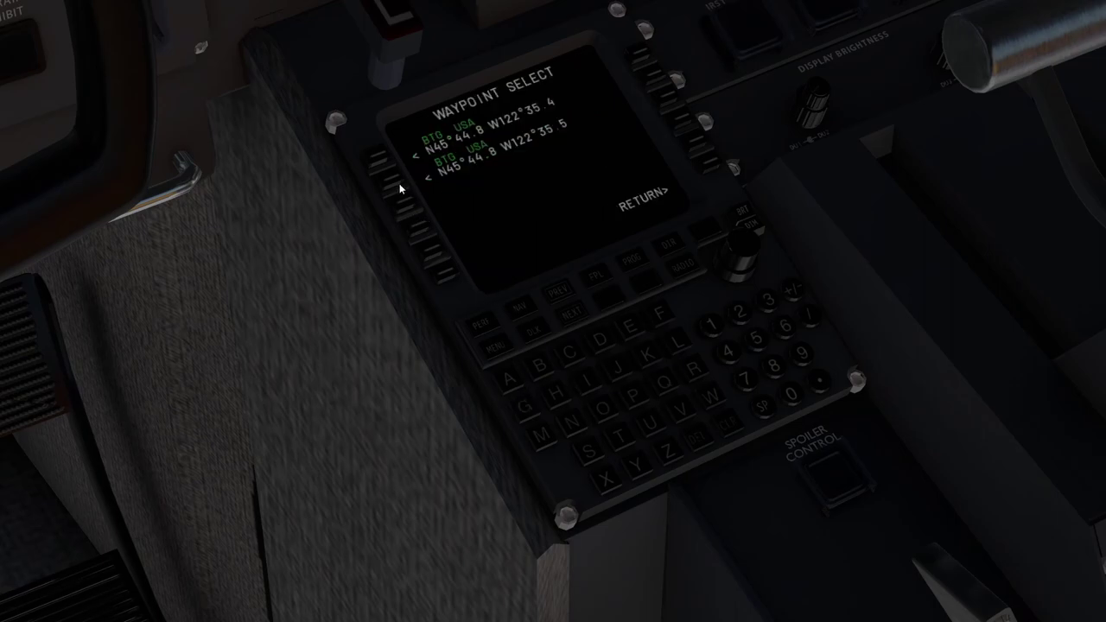
left_click(387, 209)
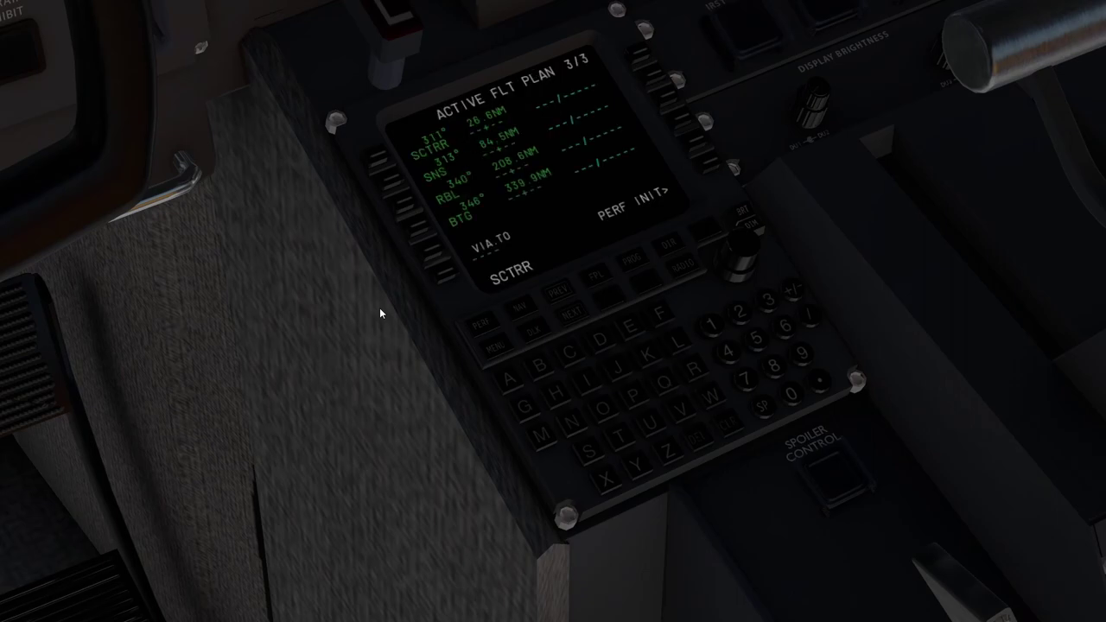
- Clear the scratchpad and select the OLM2 STAR with the BTG transition for KBFI
left_click(728, 422)
left_click(731, 423)
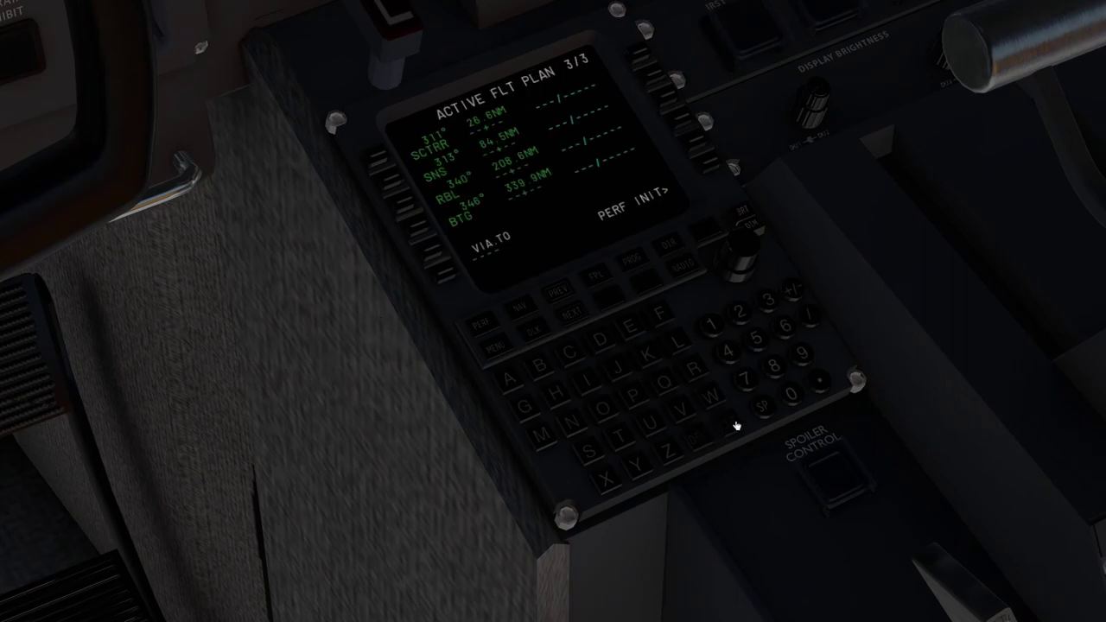
left_click(528, 308)
left_click(705, 165)
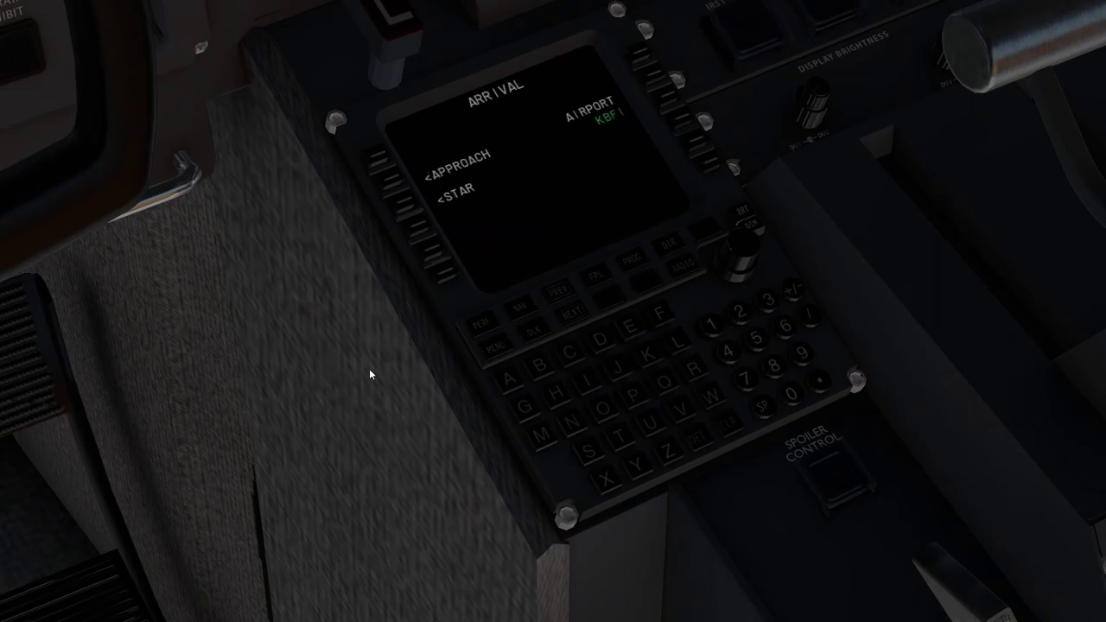
left_click(385, 216)
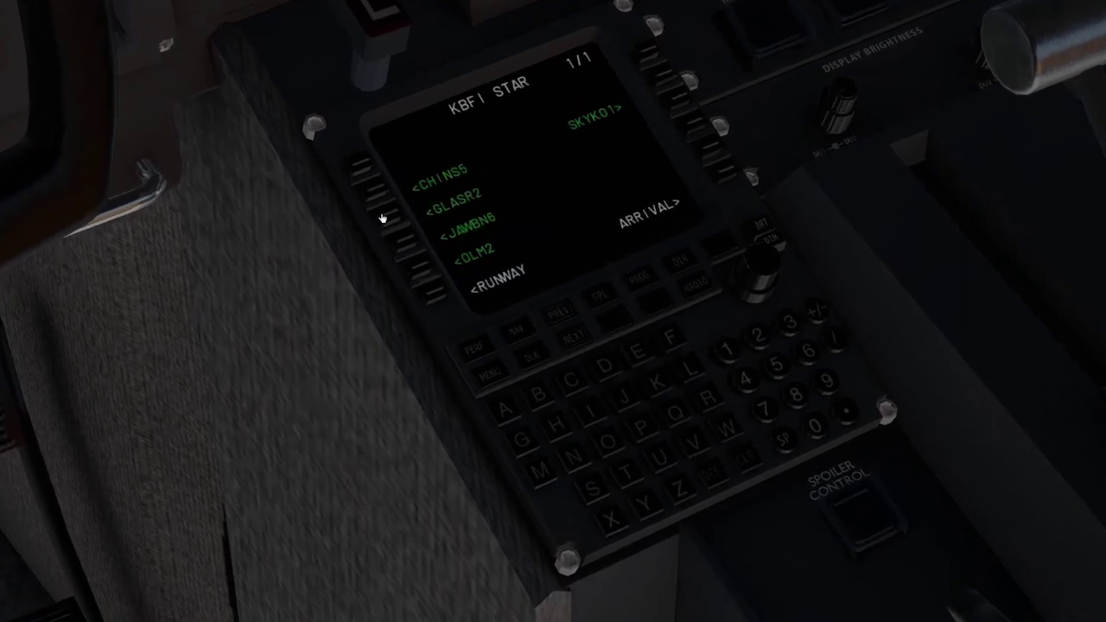
left_click(424, 273)
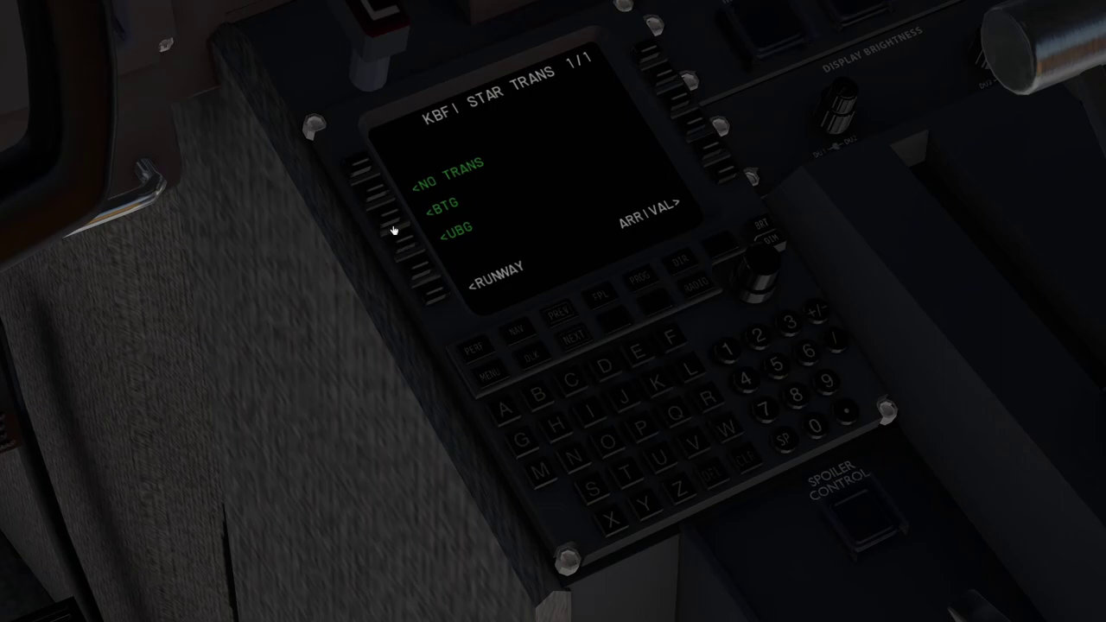
left_click(387, 216)
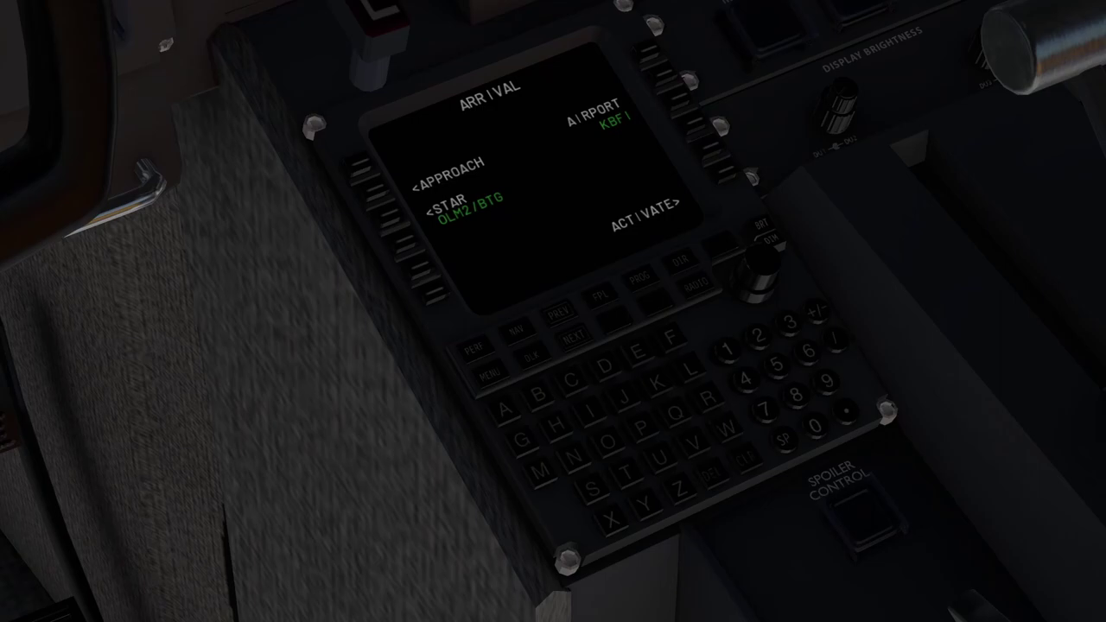
- Choose the ILS 14R approach with no transition
left_click(366, 188)
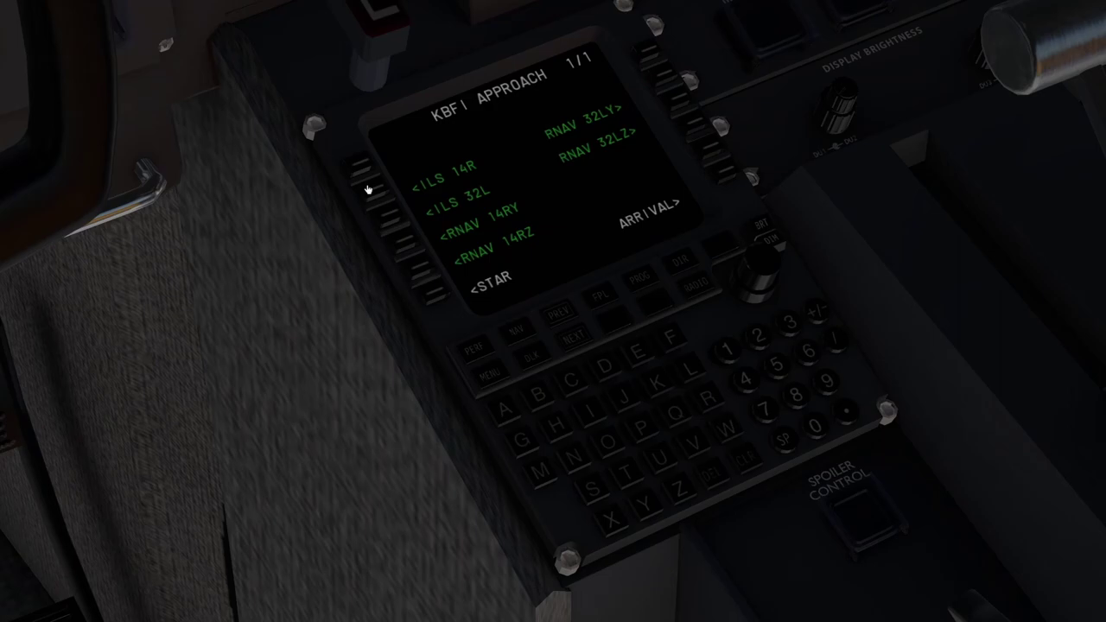
left_click(367, 187)
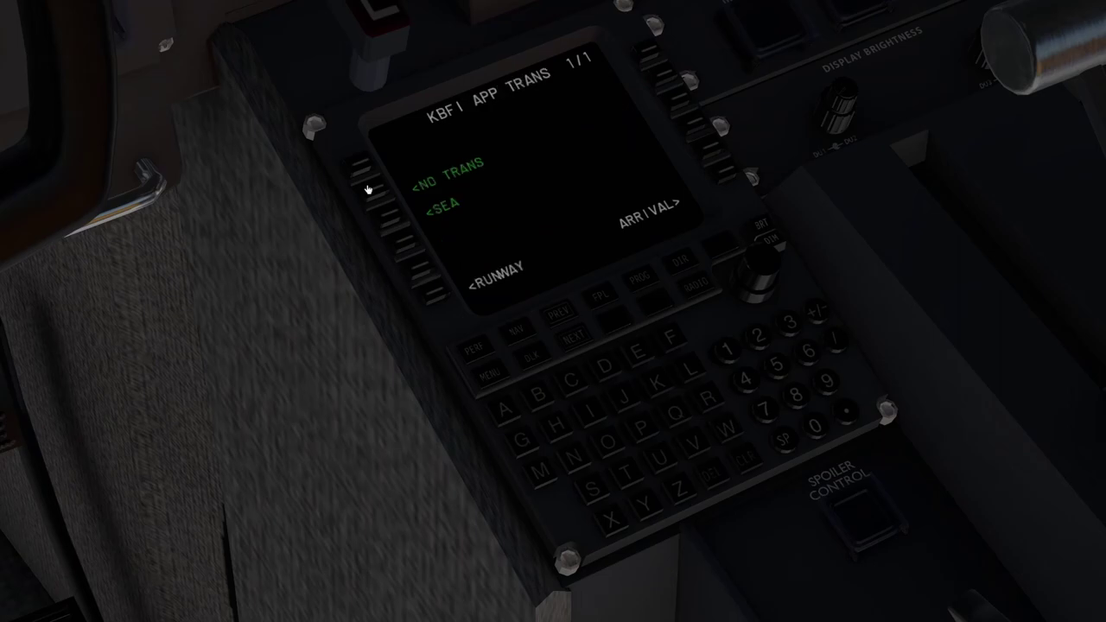
left_click(366, 187)
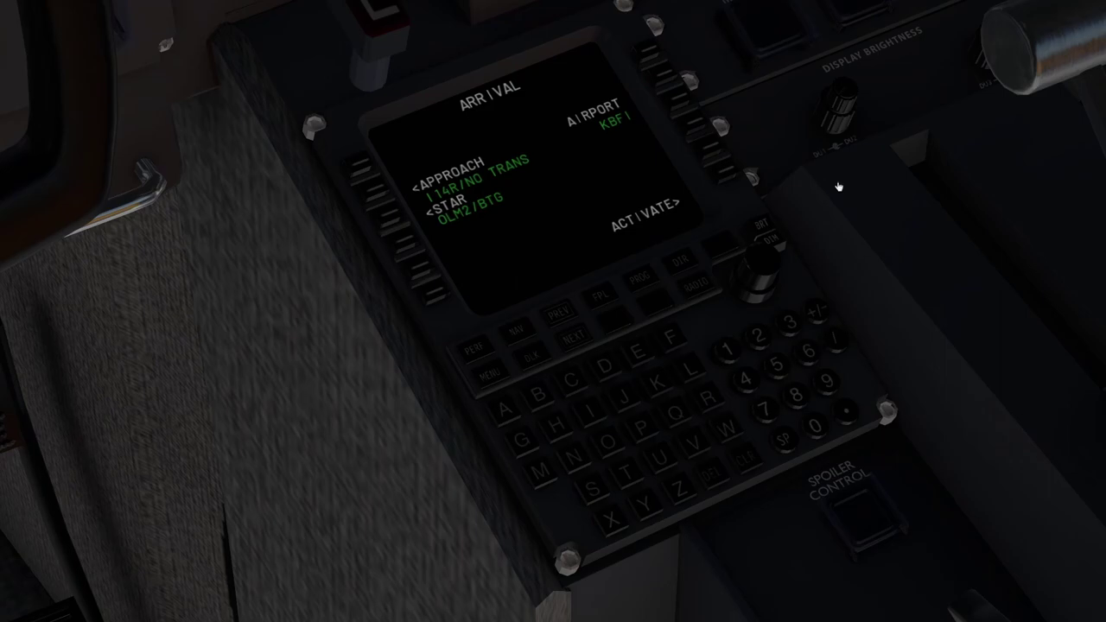
- Check the last flight plan page ending at KBFI, then page back to ACTIVE FLT PLAN 1/5
left_click(581, 337)
left_click(582, 336)
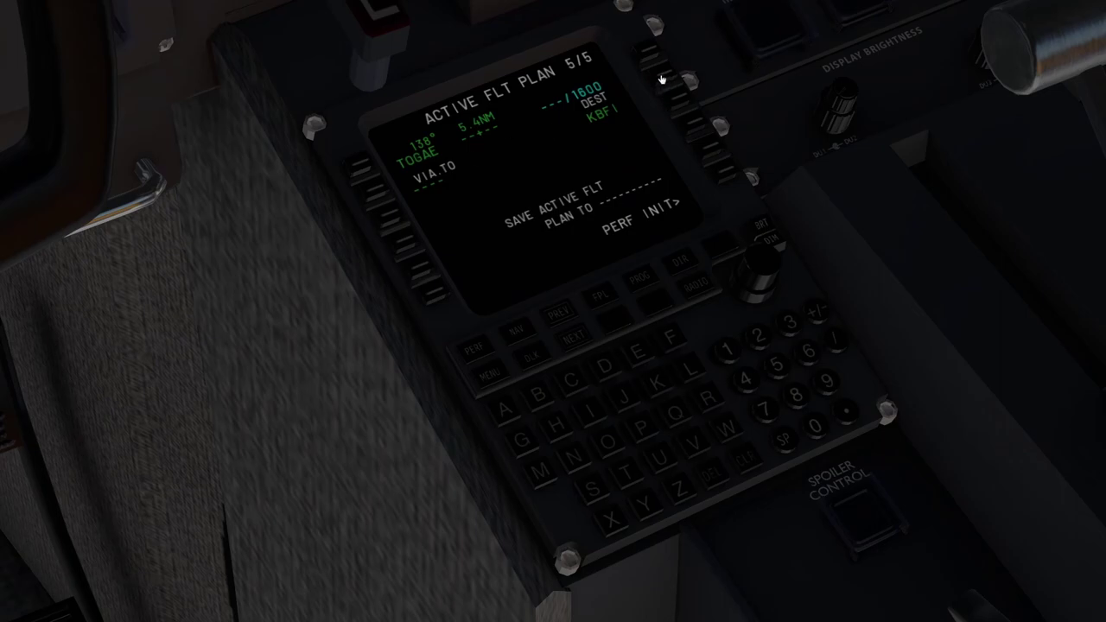
left_click(663, 80)
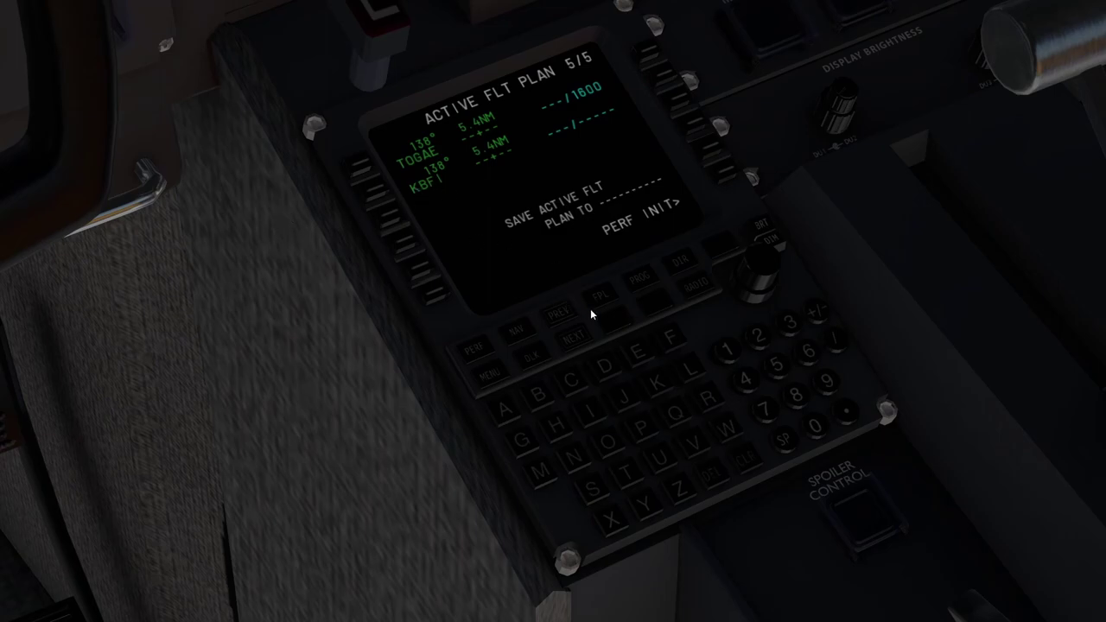
left_click(562, 313)
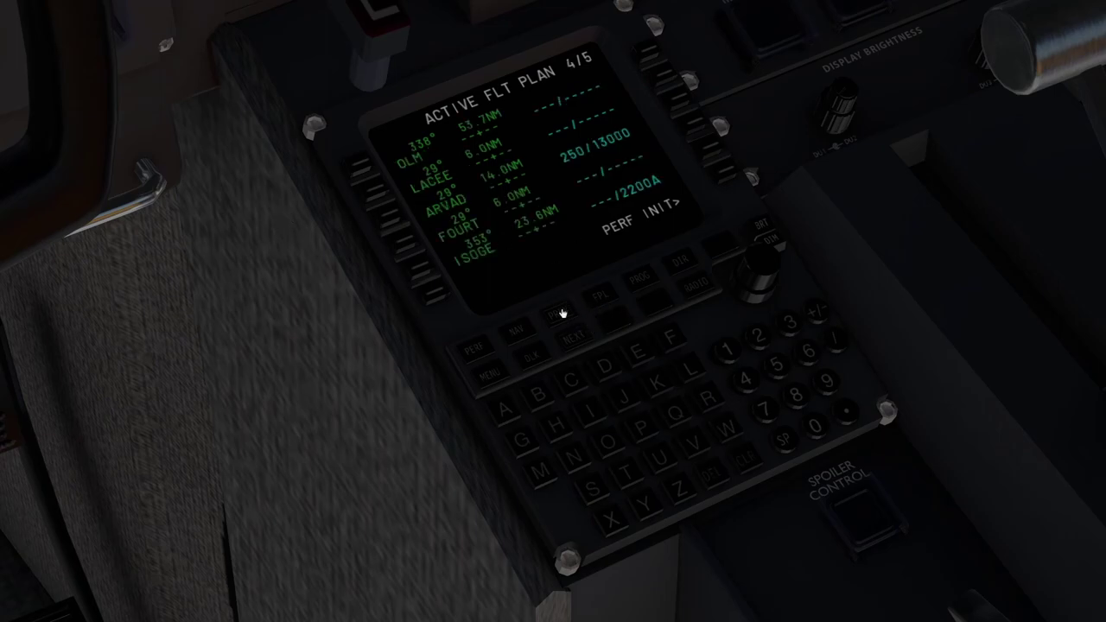
left_click(562, 313)
left_click(561, 312)
left_click(561, 312)
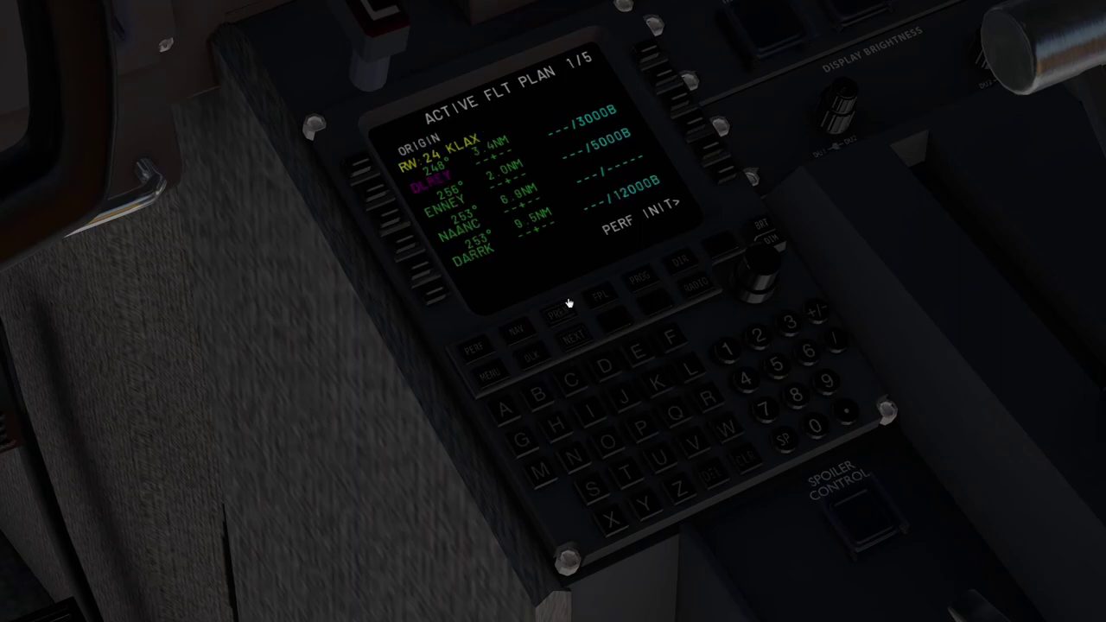
- Open PERF INIT and enter the new tail number
left_click(481, 354)
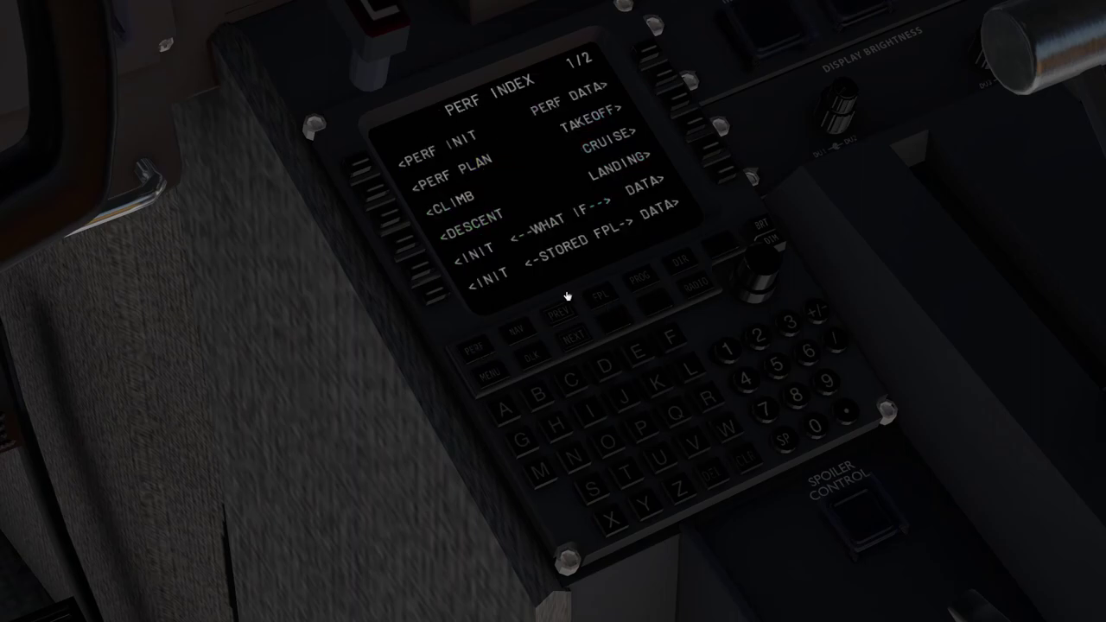
left_click(360, 165)
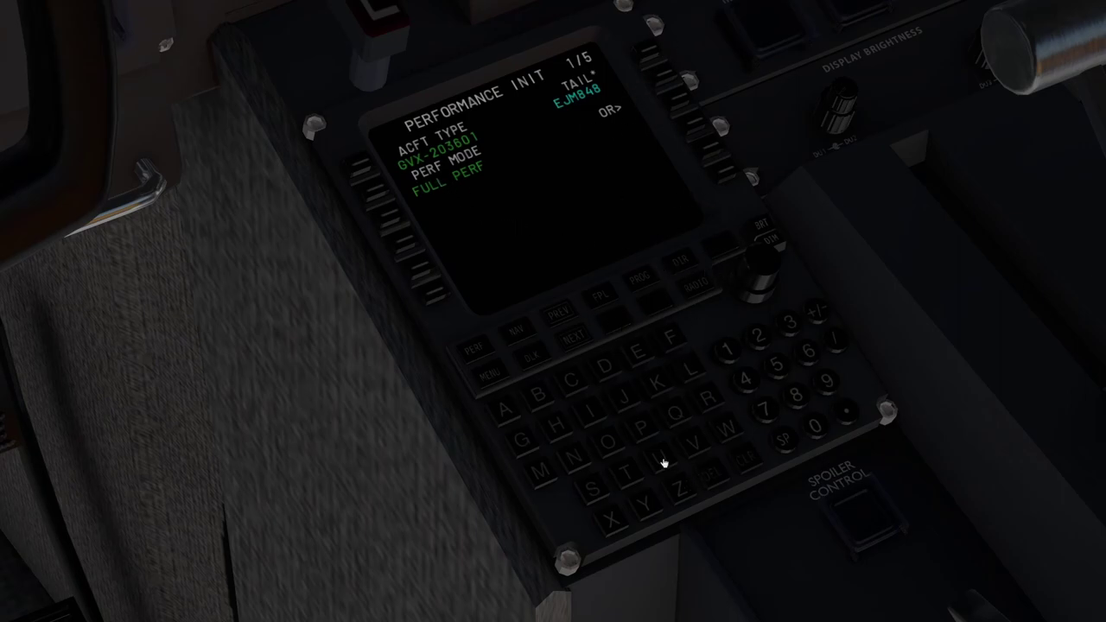
left_click(658, 385)
left_click(654, 367)
left_click(540, 392)
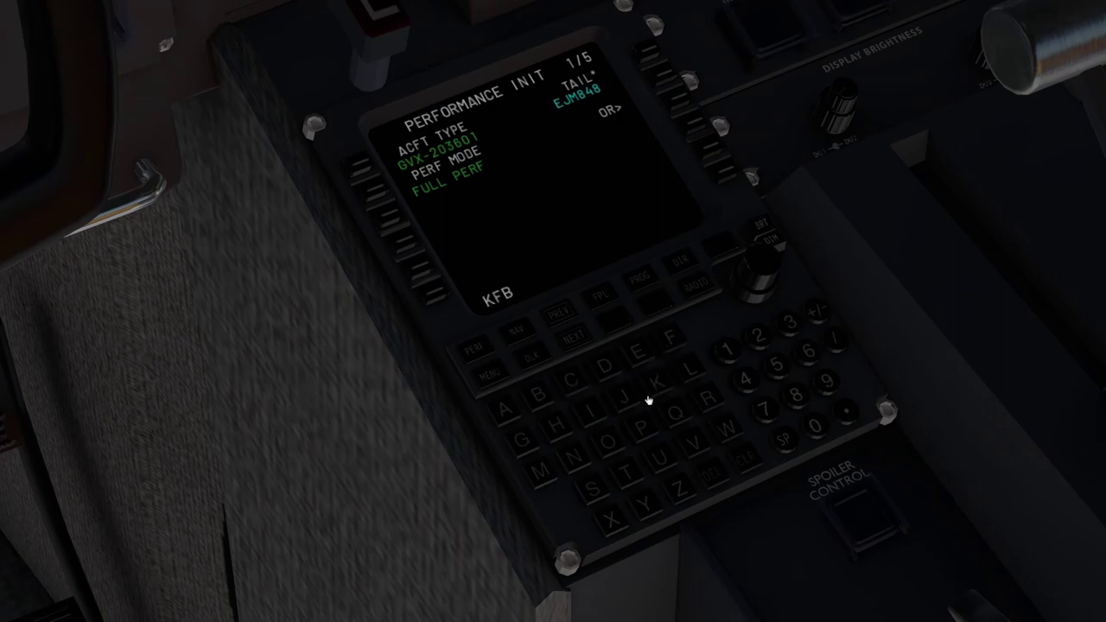
left_click(796, 398)
left_click(797, 397)
left_click(797, 398)
left_click(653, 52)
- Set the climb speed to 300/.77M
left_click(577, 323)
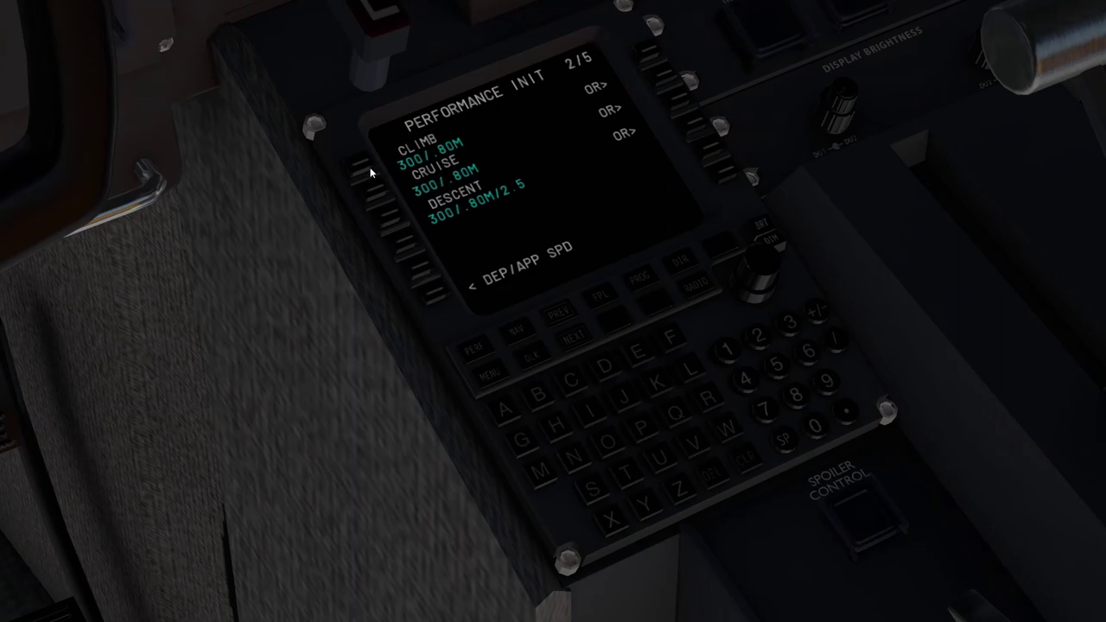
left_click(840, 344)
left_click(844, 411)
left_click(771, 411)
left_click(771, 410)
left_click(363, 168)
- Set the cruise speed to 300/.85M
left_click(834, 344)
left_click(847, 417)
left_click(793, 394)
left_click(780, 365)
left_click(379, 191)
- Set the descent schedule to 270/.77M/3
left_click(753, 337)
left_click(767, 413)
left_click(815, 430)
left_click(834, 346)
left_click(846, 411)
double_click(763, 407)
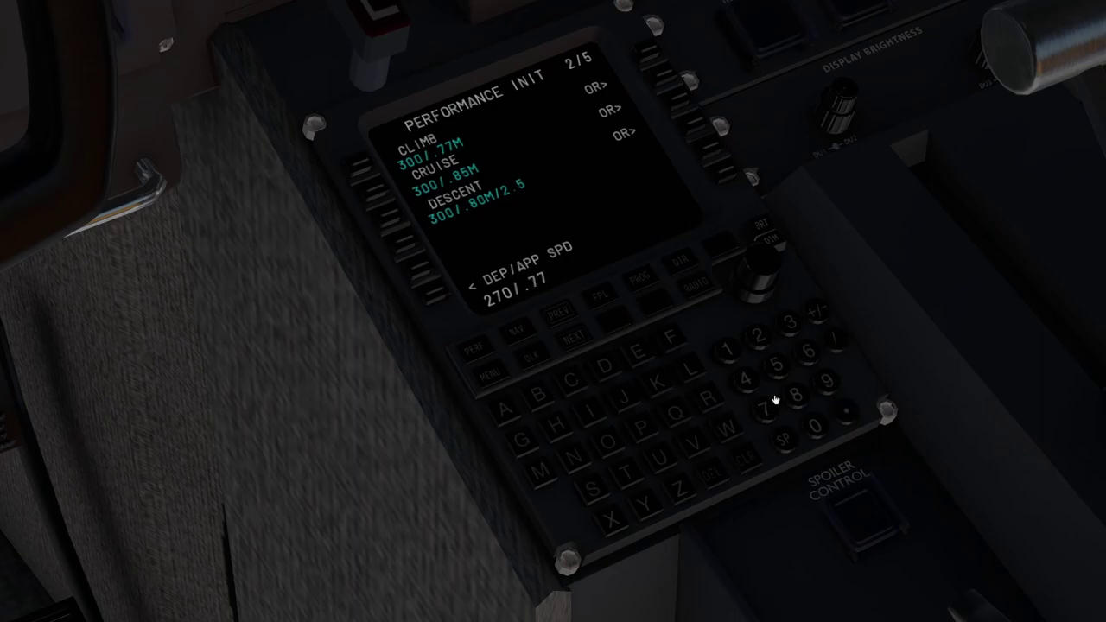
left_click(826, 346)
left_click(791, 327)
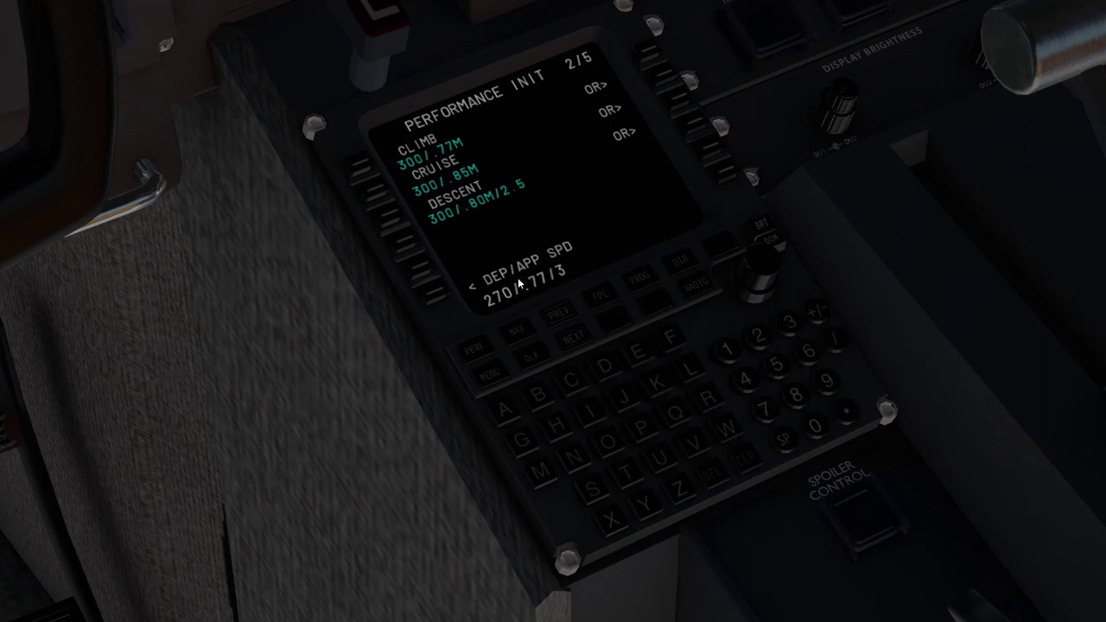
left_click(392, 217)
left_click(576, 337)
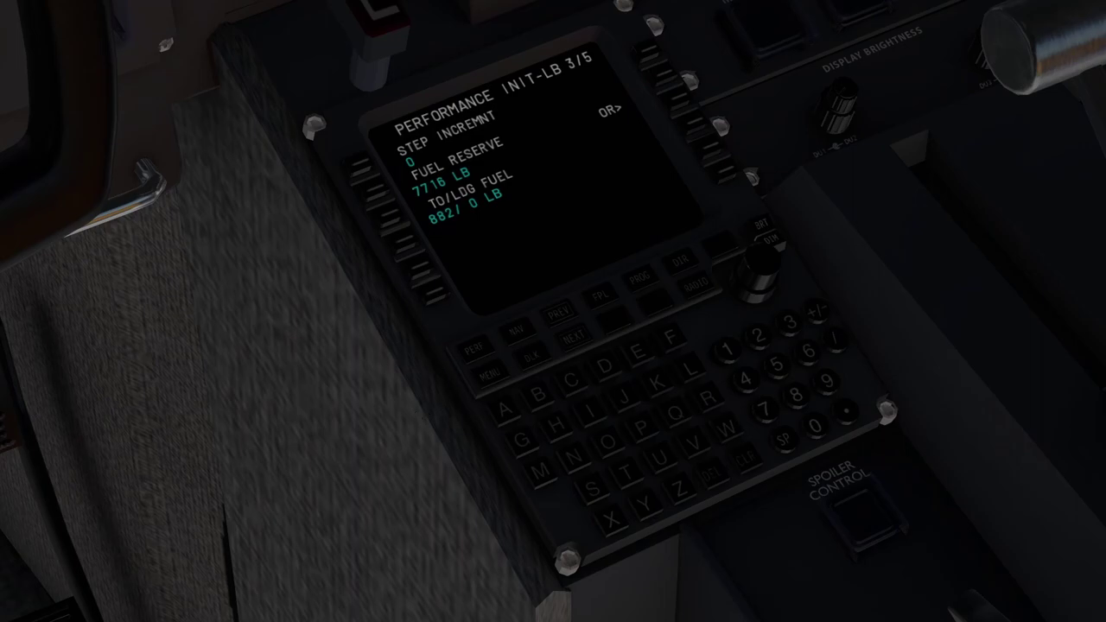
- Set the fuel reserve to 4000 LB
left_click(744, 381)
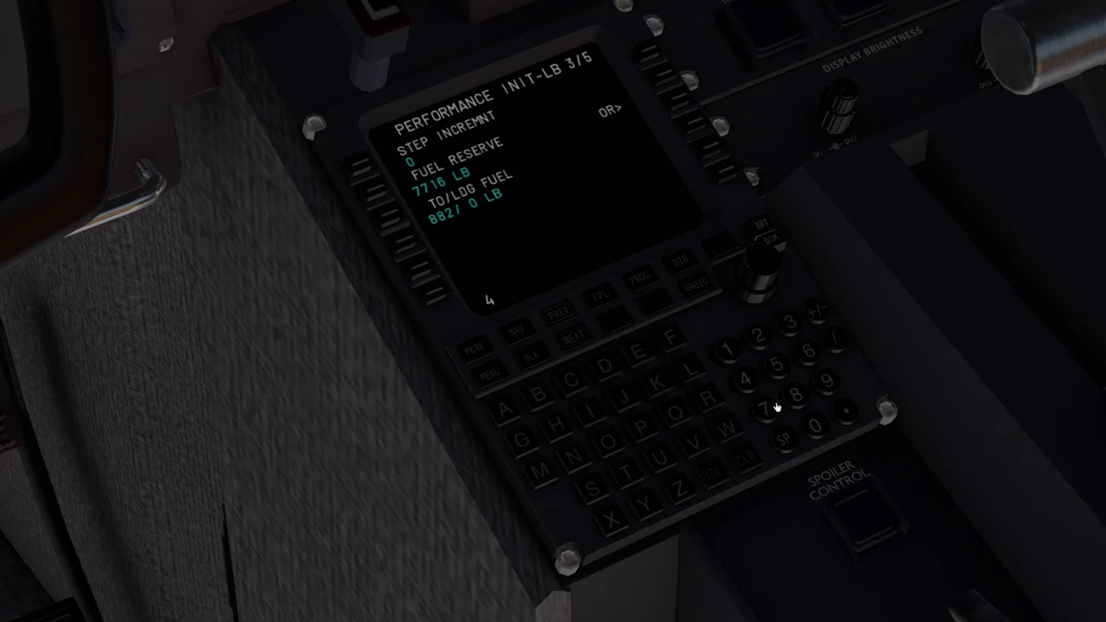
left_click(812, 429)
left_click(812, 430)
left_click(812, 430)
left_click(377, 188)
- Set the initial cruise altitude to FL430 (43000)
left_click(568, 340)
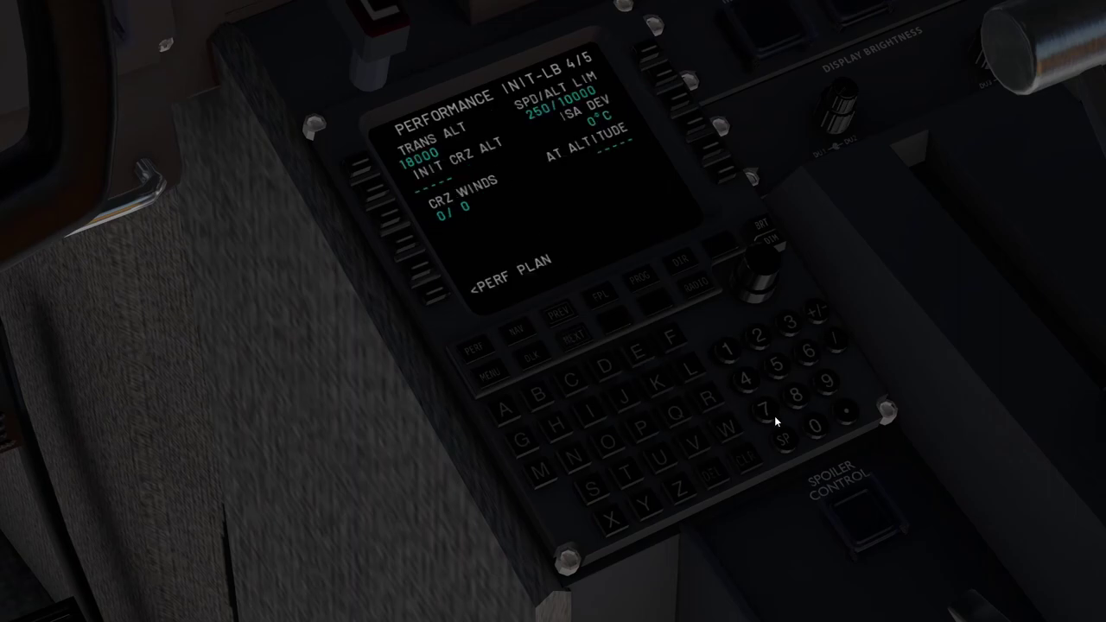
left_click(745, 378)
left_click(789, 324)
left_click(815, 426)
left_click(816, 425)
left_click(815, 425)
left_click(374, 188)
- Set the cruise winds to 233/18
left_click(761, 335)
left_click(788, 324)
left_click(788, 324)
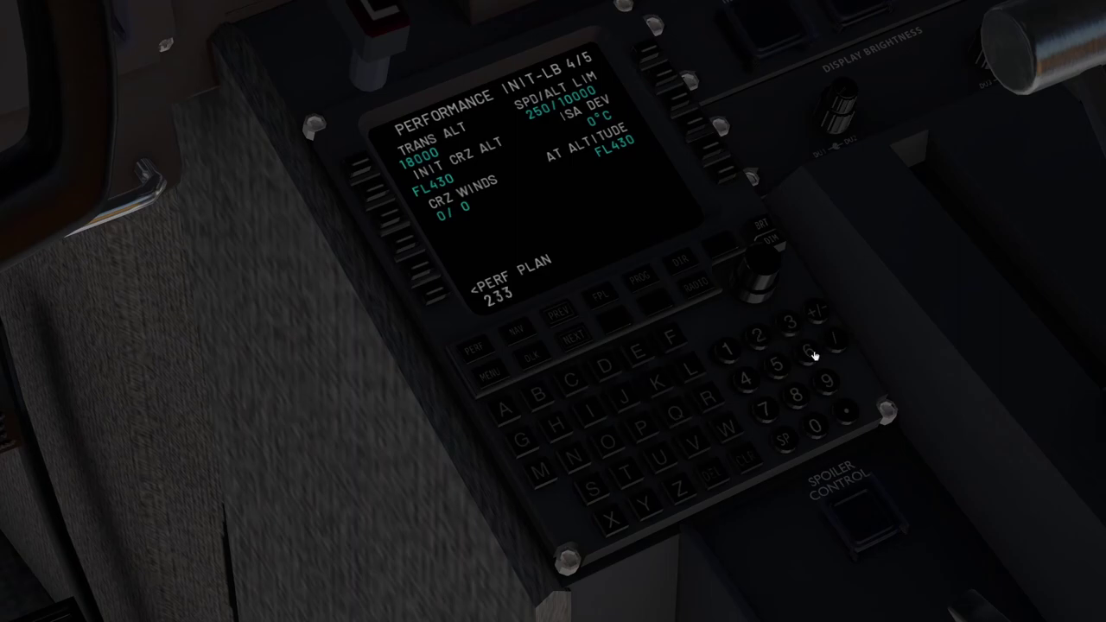
left_click(826, 345)
left_click(738, 349)
left_click(788, 391)
left_click(390, 221)
- Set the ISA deviation to 2°C
left_click(756, 333)
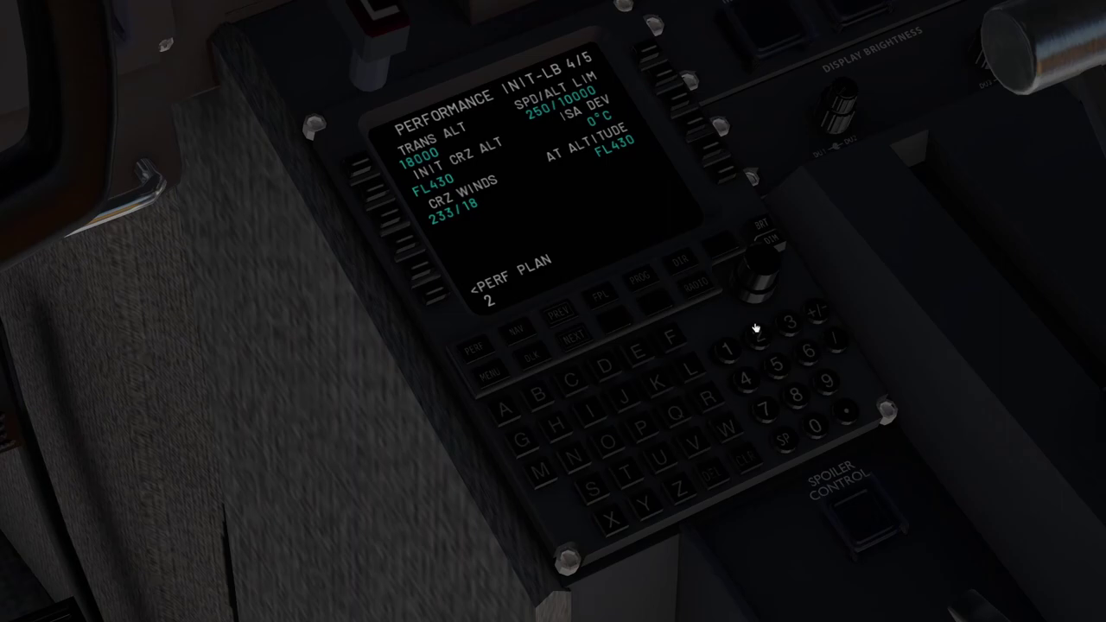
left_click(666, 77)
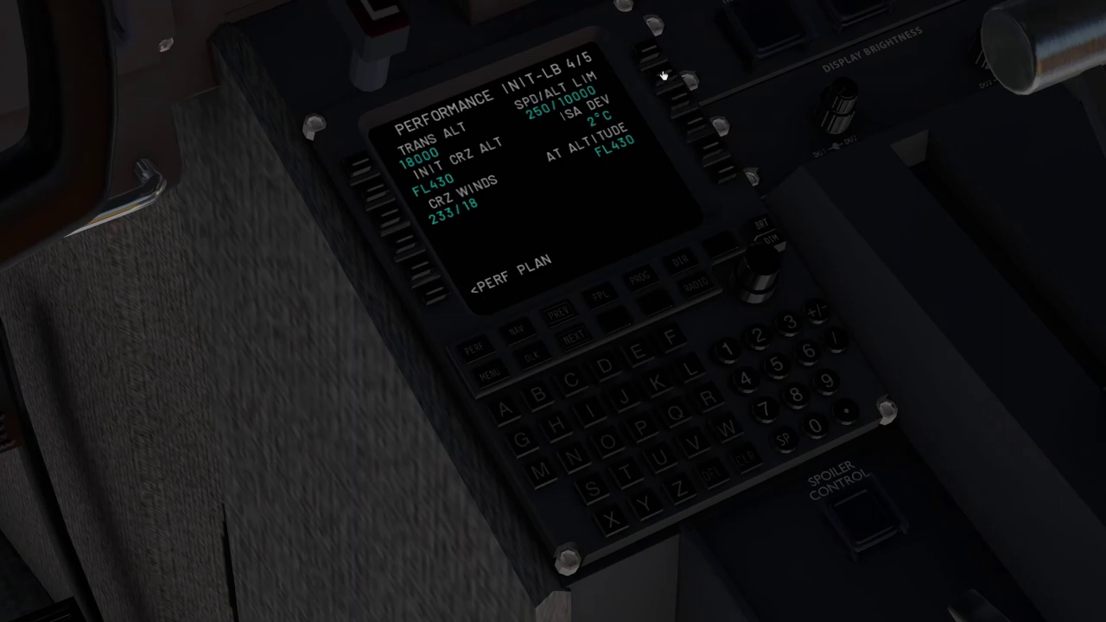
left_click(570, 336)
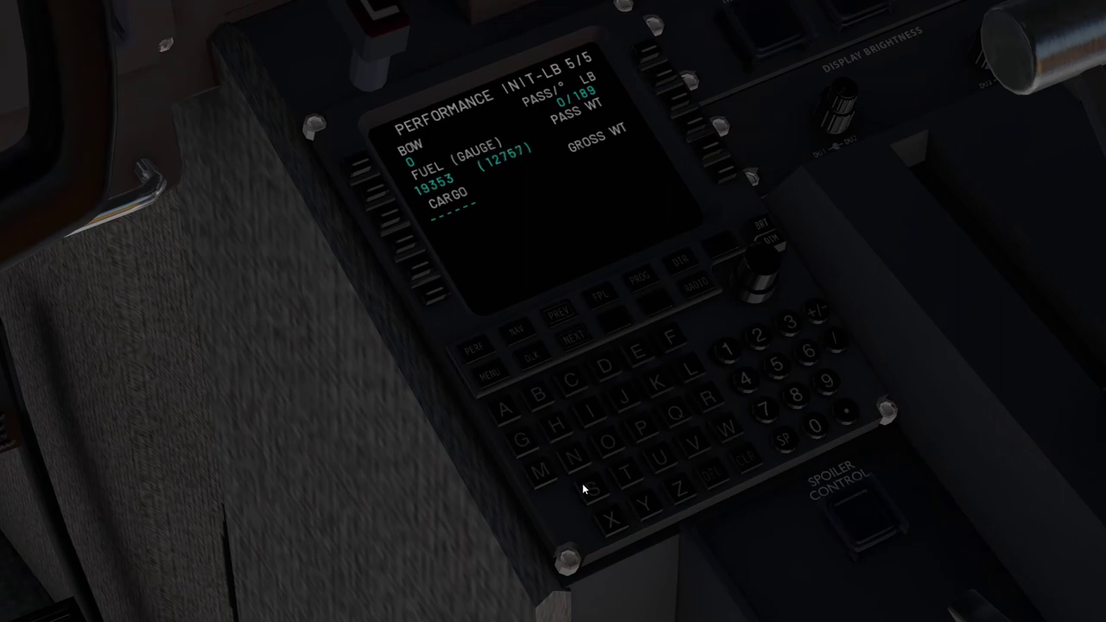
- Enter 10000 as the fuel quantity
left_click(728, 350)
left_click(813, 424)
left_click(813, 424)
left_click(814, 424)
left_click(814, 425)
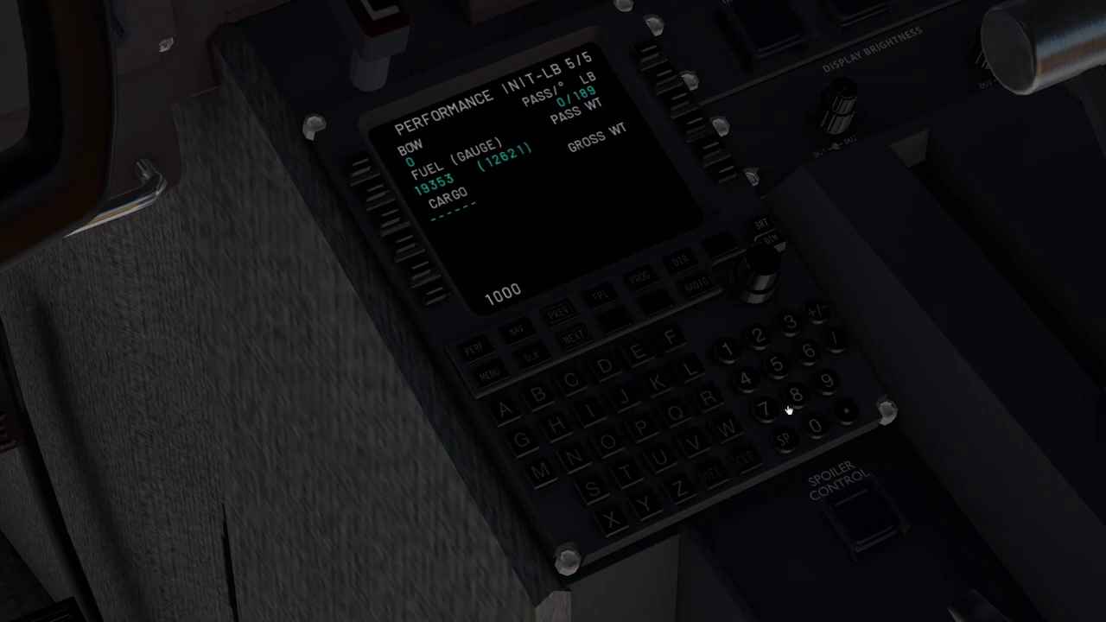
left_click(373, 187)
- Set the cargo weight to 800
left_click(795, 396)
left_click(814, 425)
left_click(813, 425)
left_click(392, 212)
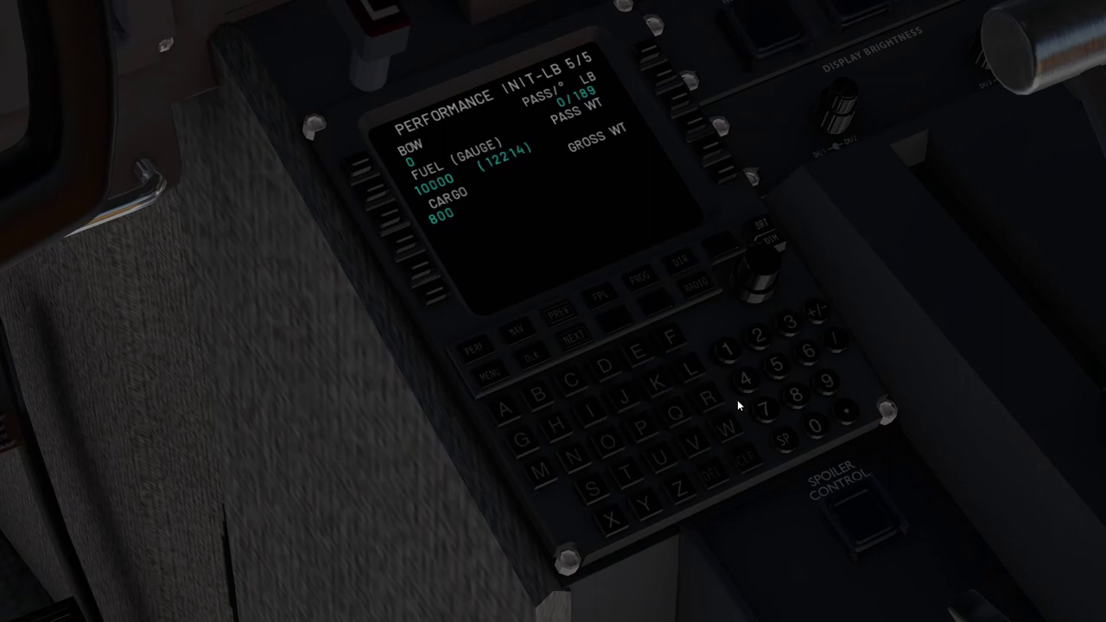
- Enter 15 passengers after clearing the invalid entry, then confirm the performance init
left_click(730, 348)
left_click(775, 363)
left_click(831, 342)
left_click(641, 52)
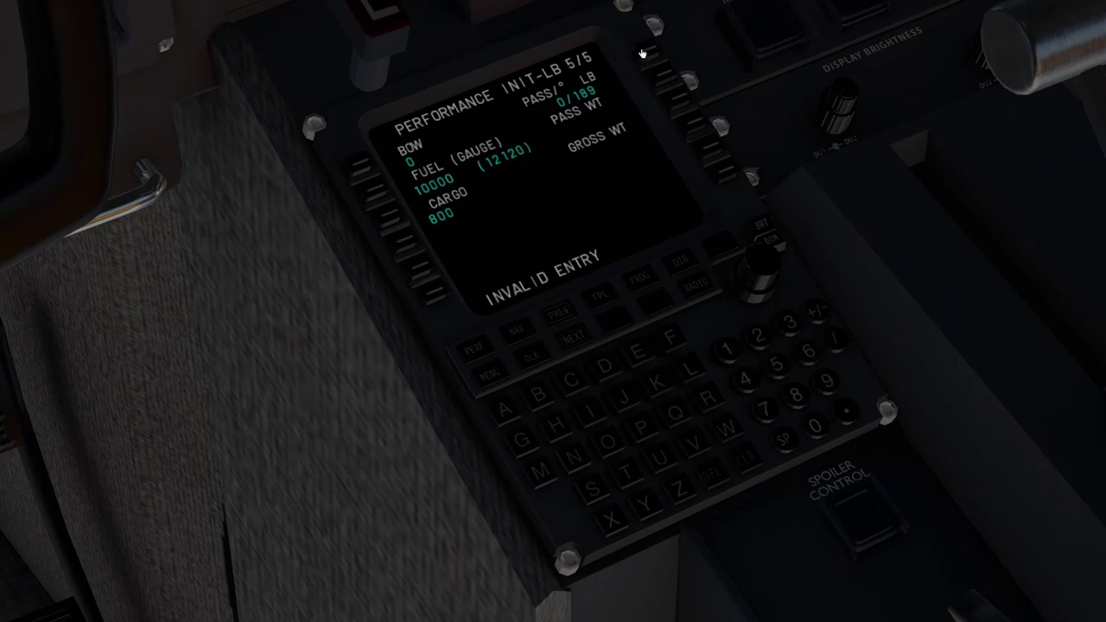
left_click(743, 459)
type("1")
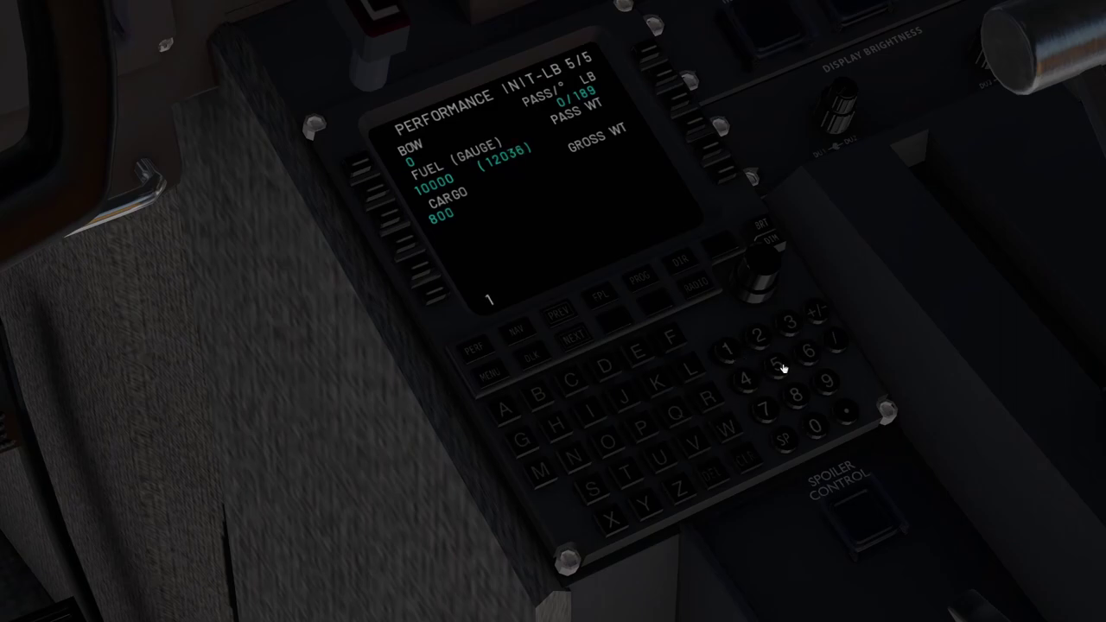
left_click(775, 366)
left_click(643, 54)
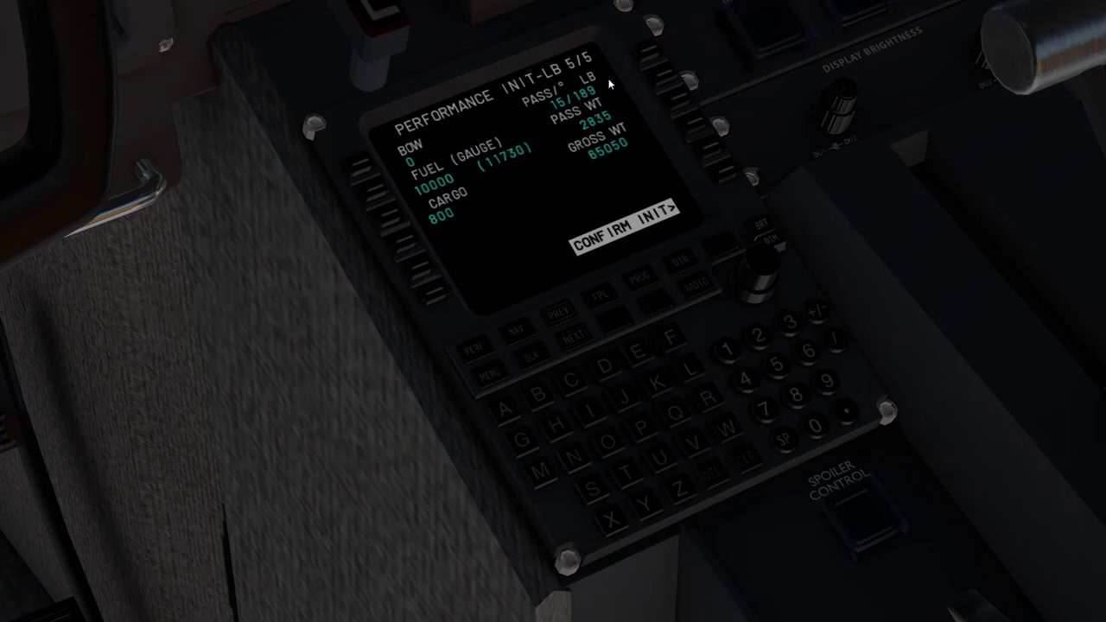
left_click(717, 179)
left_click(474, 344)
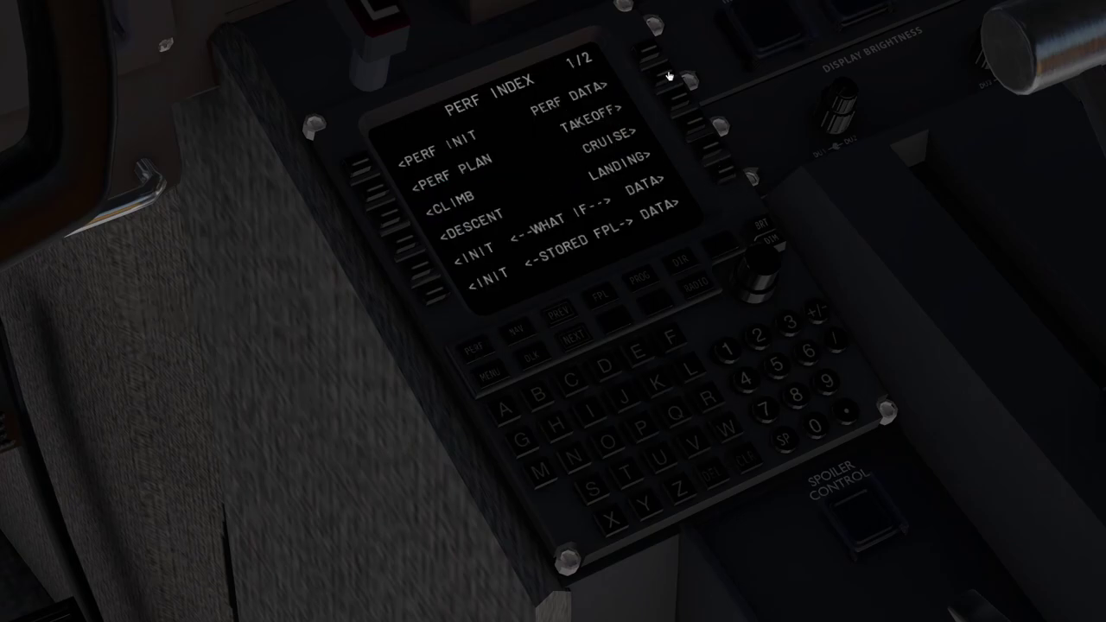
- In takeoff init, set the outside air temperature to 21°C
left_click(667, 76)
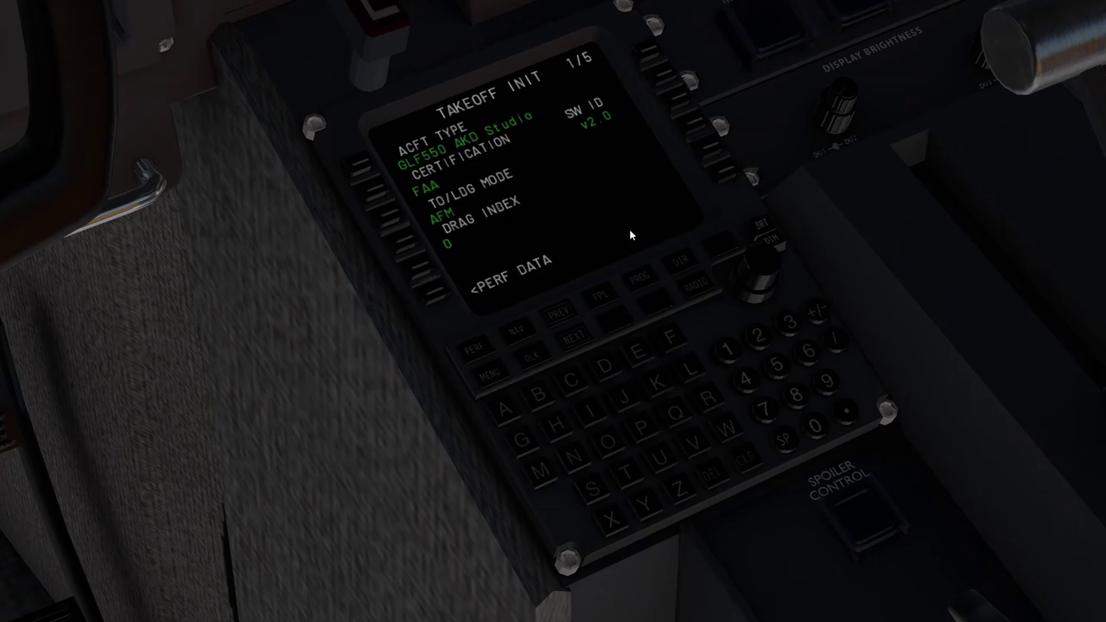
left_click(570, 344)
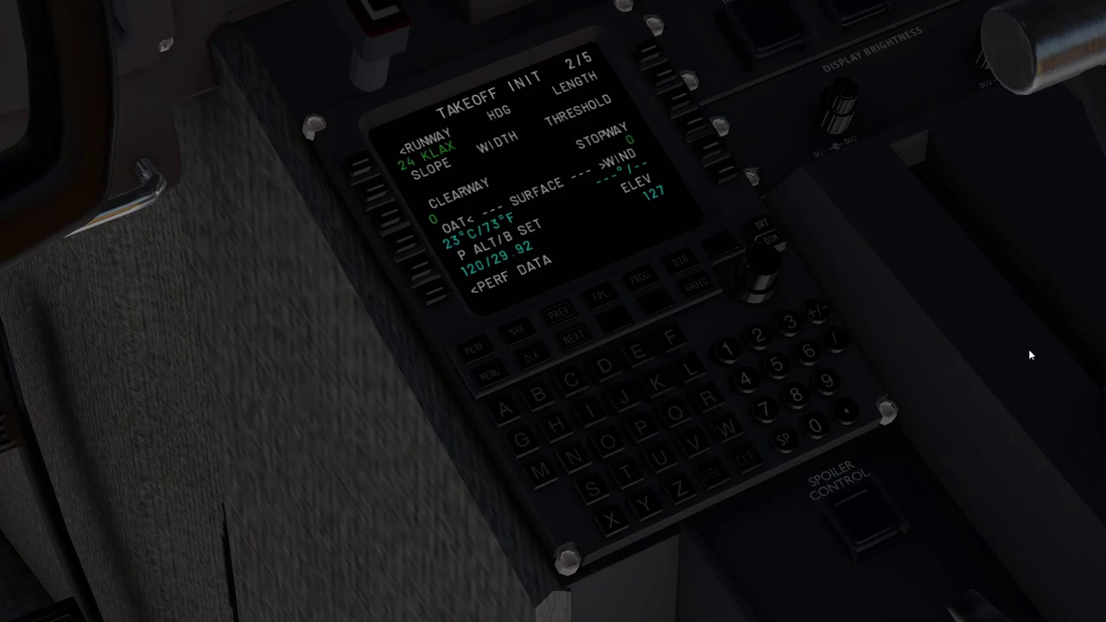
left_click(754, 344)
left_click(728, 350)
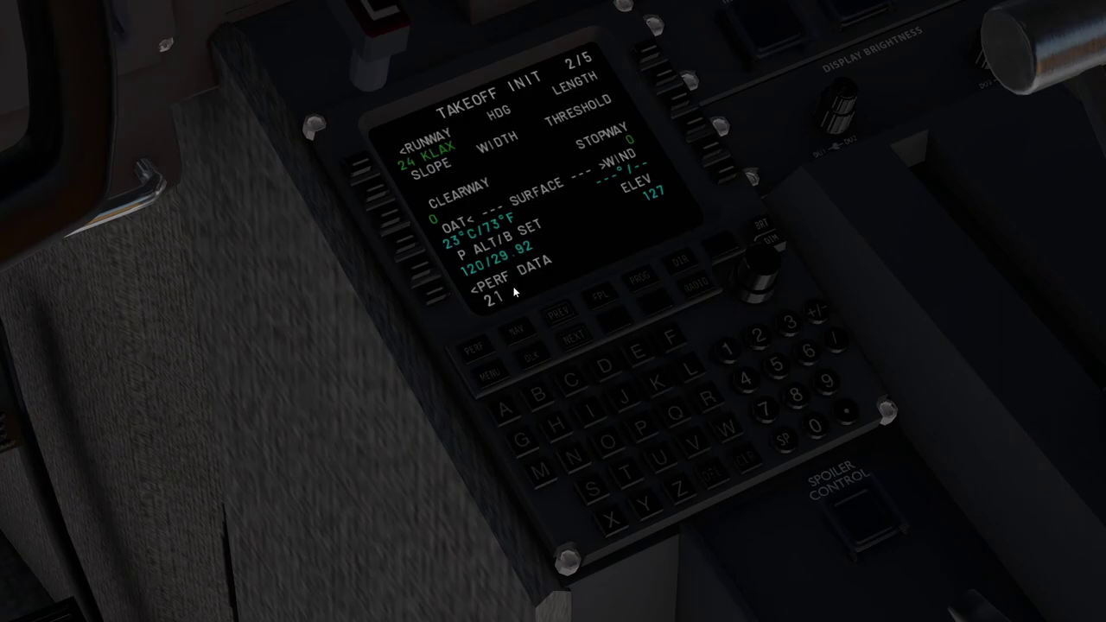
left_click(408, 236)
- Set the takeoff wind to 260/13
left_click(764, 336)
left_click(806, 358)
left_click(816, 425)
left_click(836, 341)
left_click(730, 348)
left_click(787, 326)
left_click(721, 157)
- Page through to takeoff init 5/5 and confirm the takeoff init
left_click(572, 335)
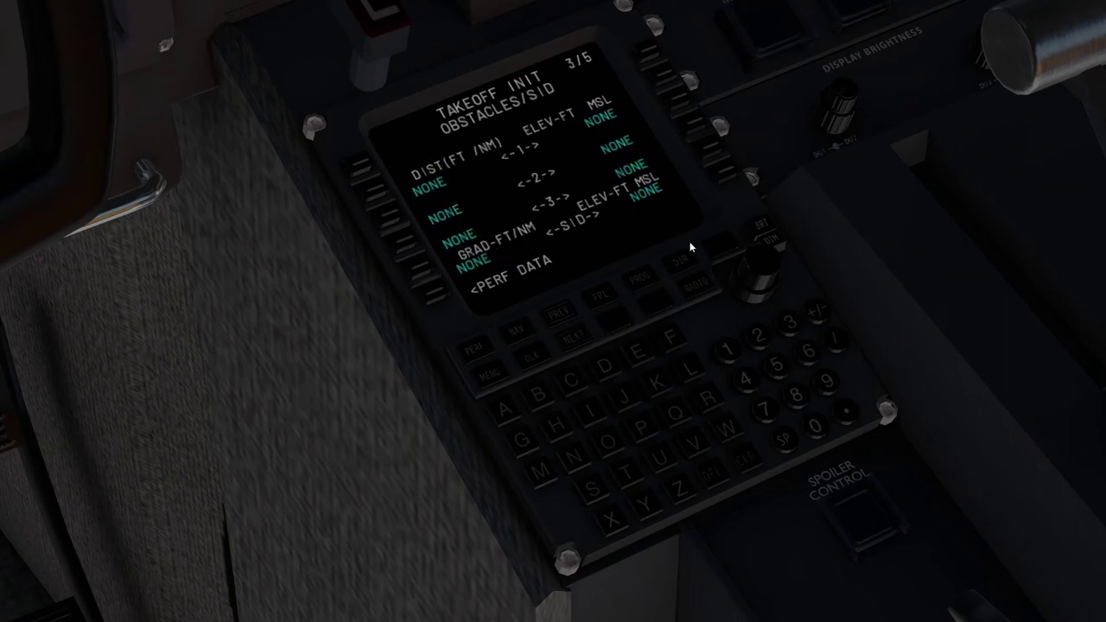
left_click(581, 339)
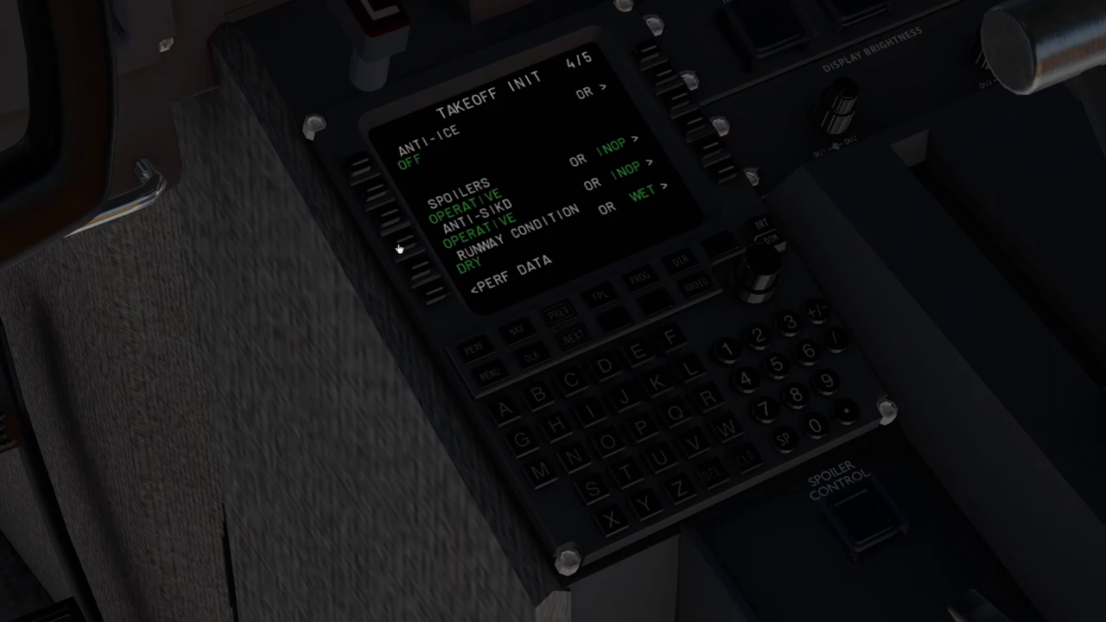
left_click(570, 340)
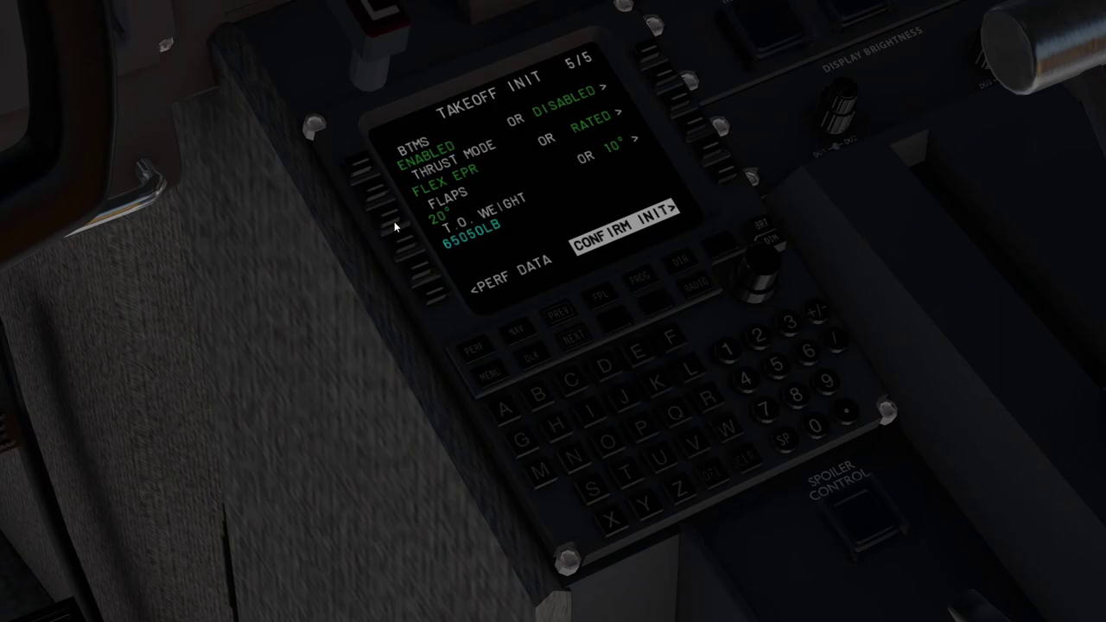
left_click(729, 174)
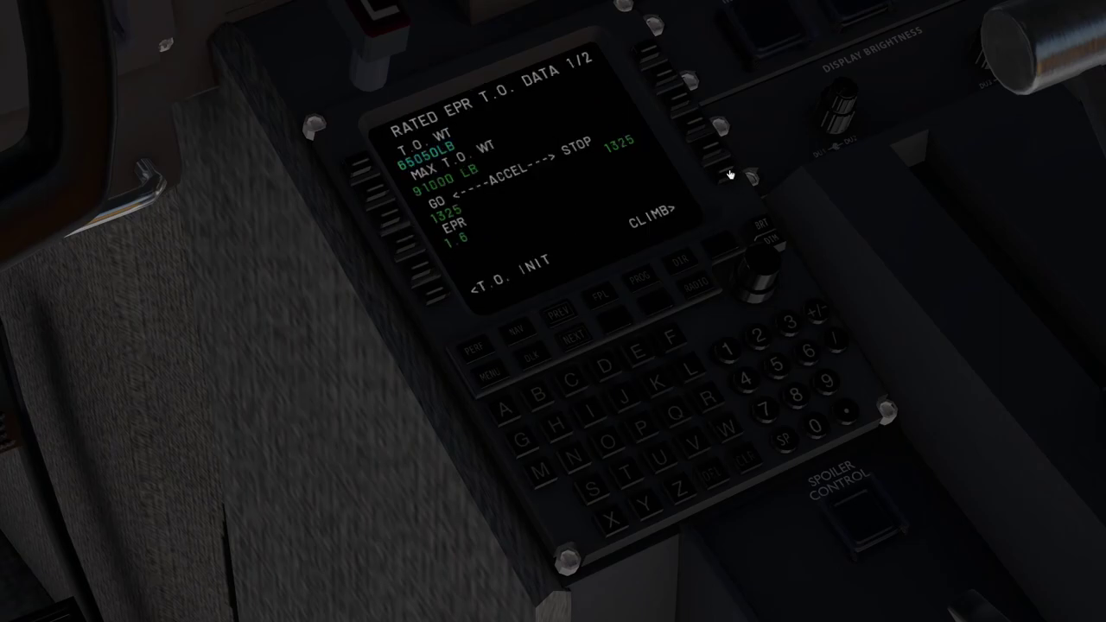
- Show takeoff data page 2/2 and the flight reference display with V1 112, VR 117, V2 123
left_click(576, 337)
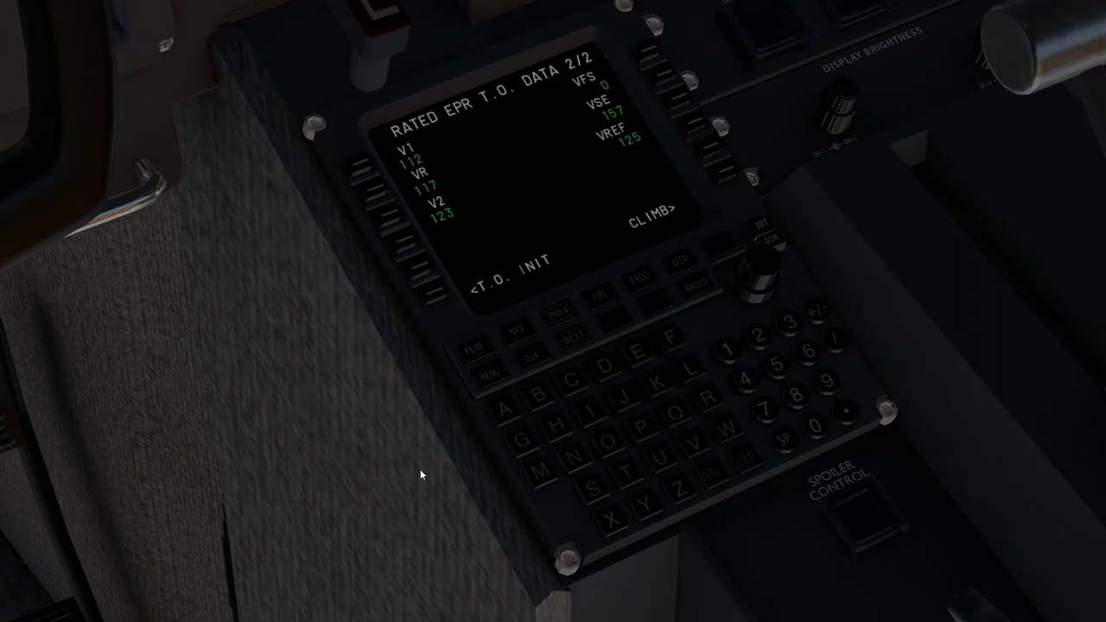
key("KP_8")
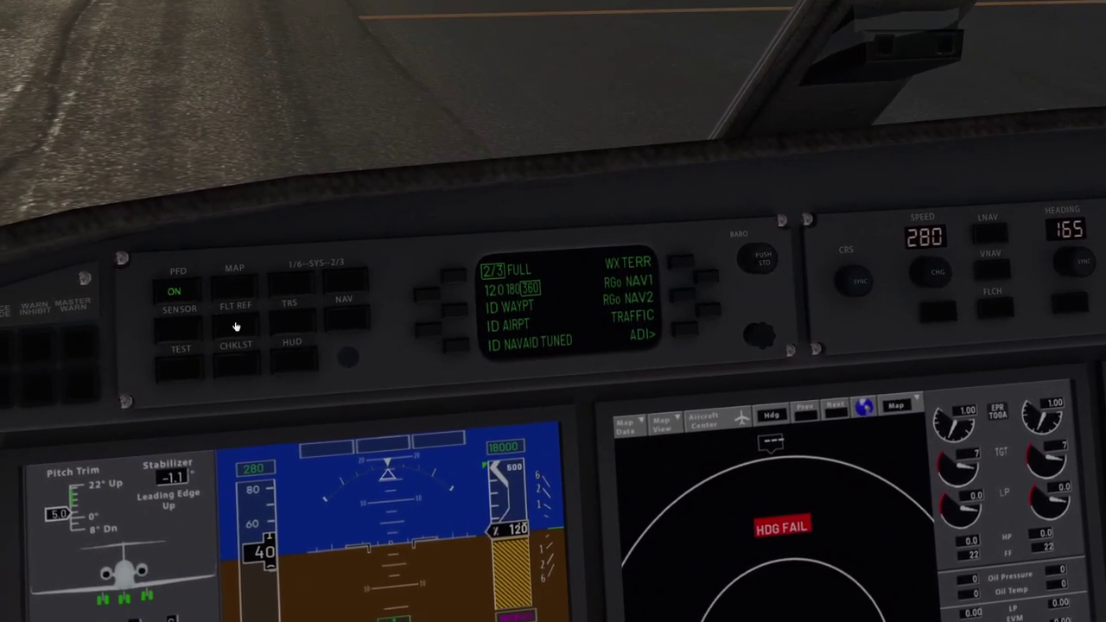
left_click(235, 325)
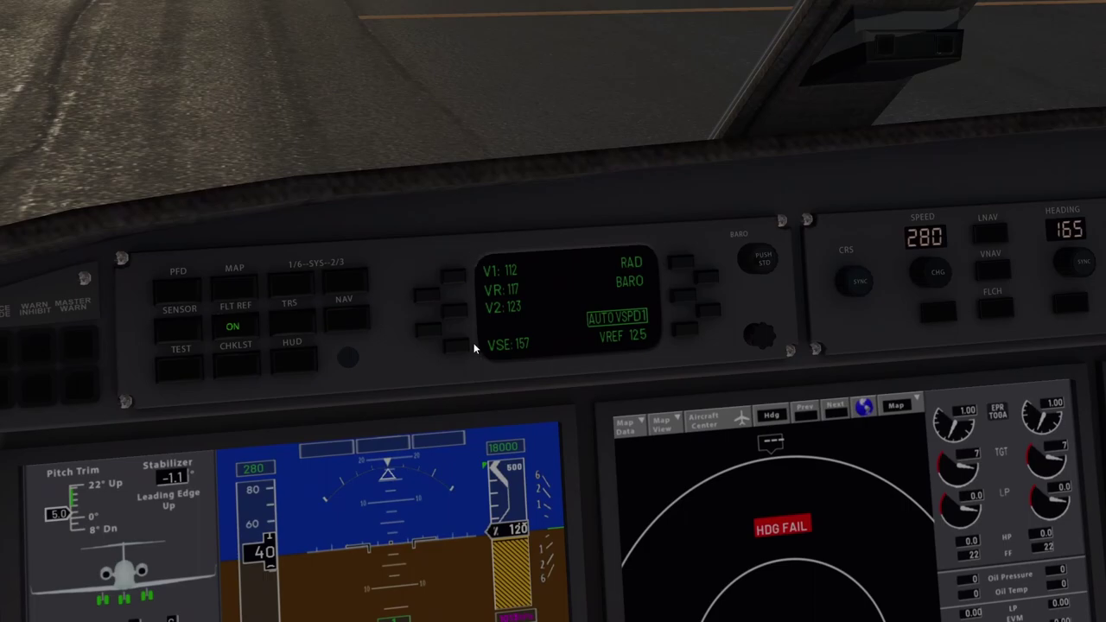
key("KP_2")
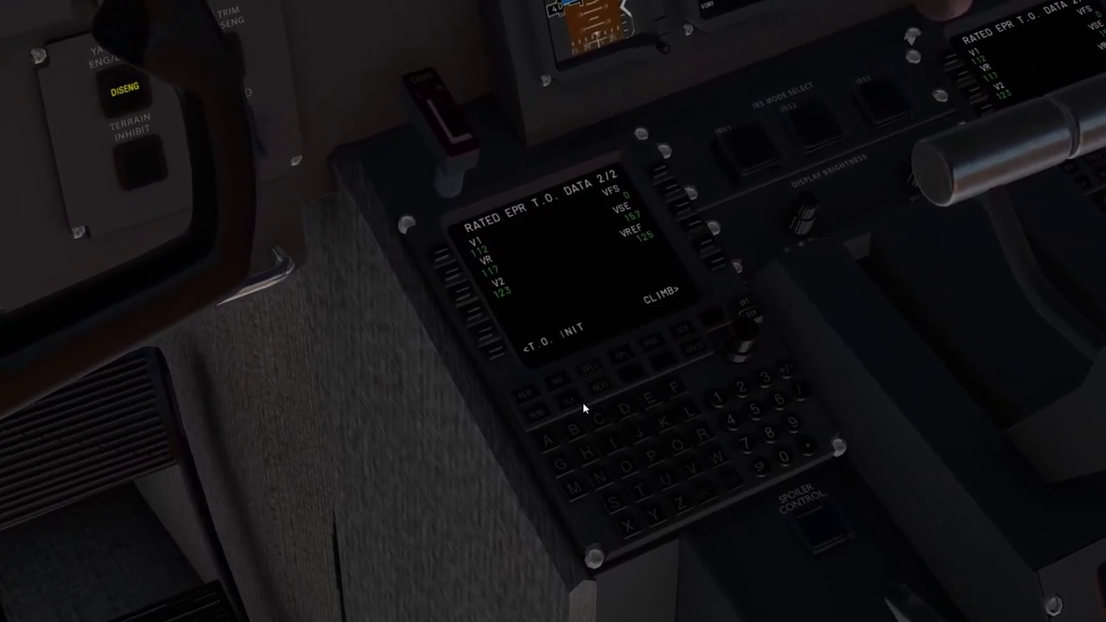
- Open LAND/GA INIT 1/2 from the performance index for KBFI runway 14
left_click(533, 399)
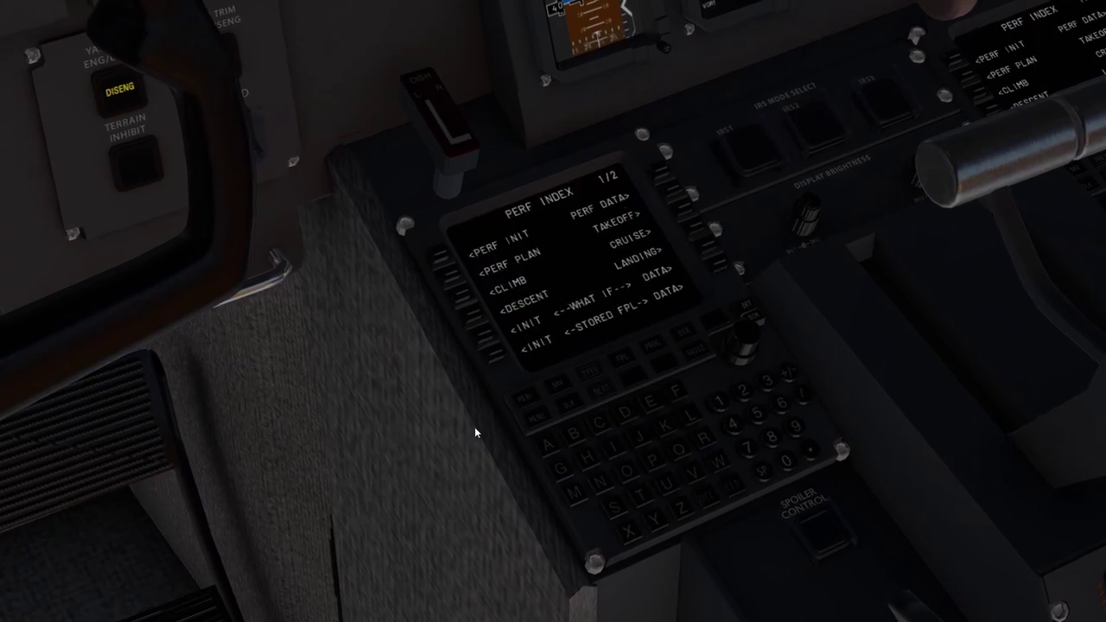
left_click(704, 245)
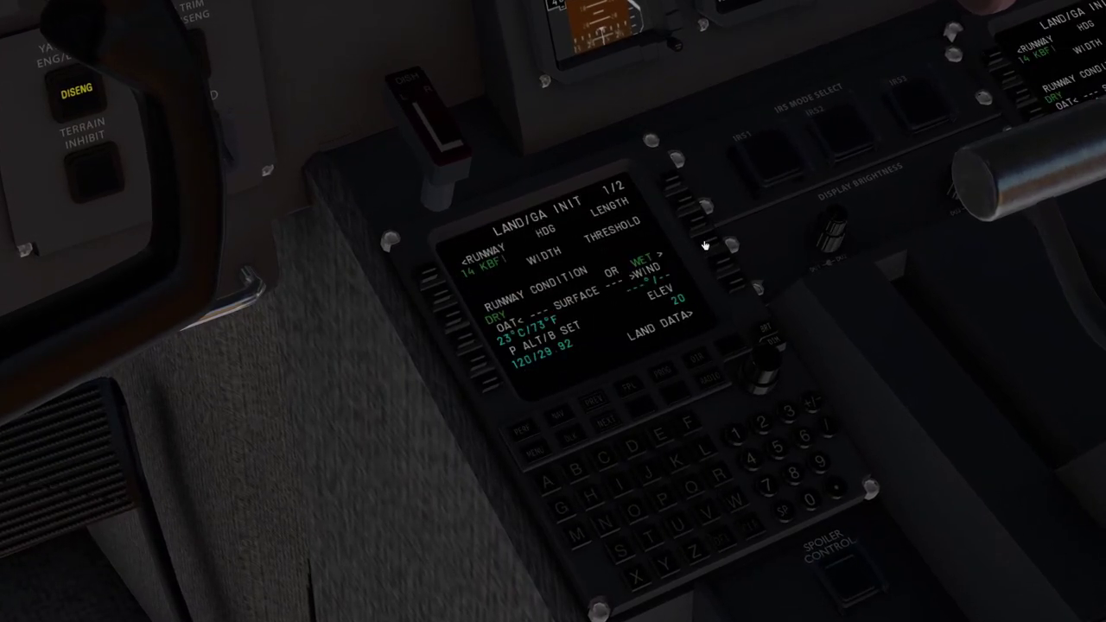